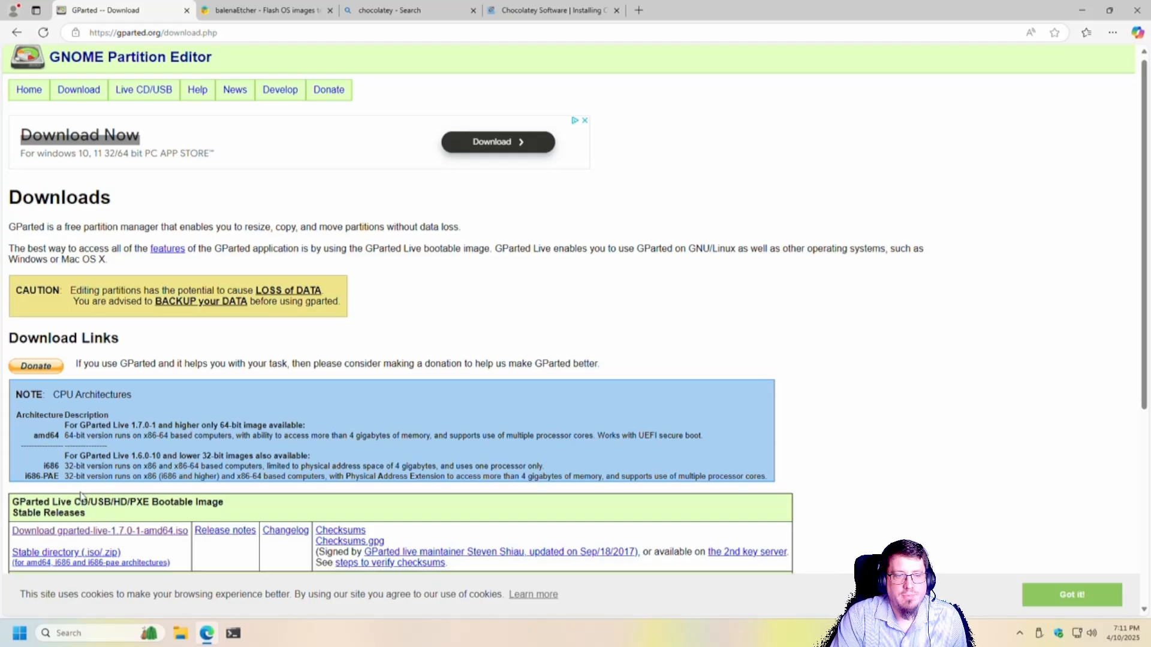
# Step: Download the GParted Live 1.7.0-1 amd64 ISO from the GParted downloads page
pyautogui.scroll(-3, 41, 362)
pyautogui.click(94, 355)
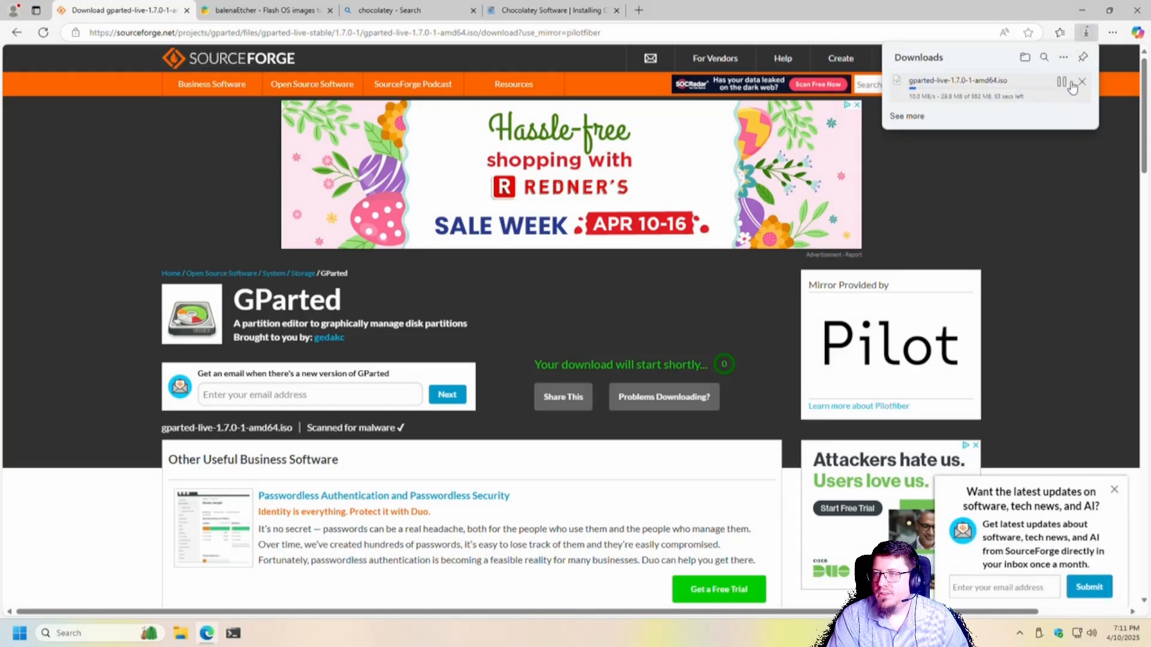
# Step: Copy the Chocolatey individual-use install command from the Chocolatey installation page
pyautogui.click(284, 13)
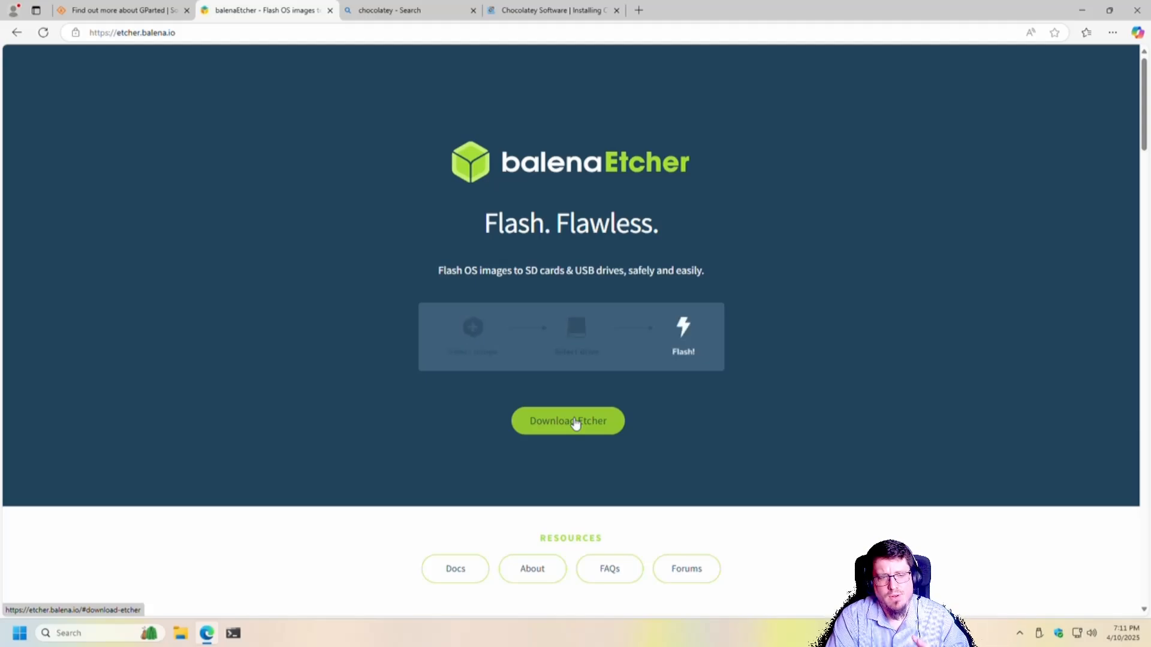
pyautogui.click(413, 10)
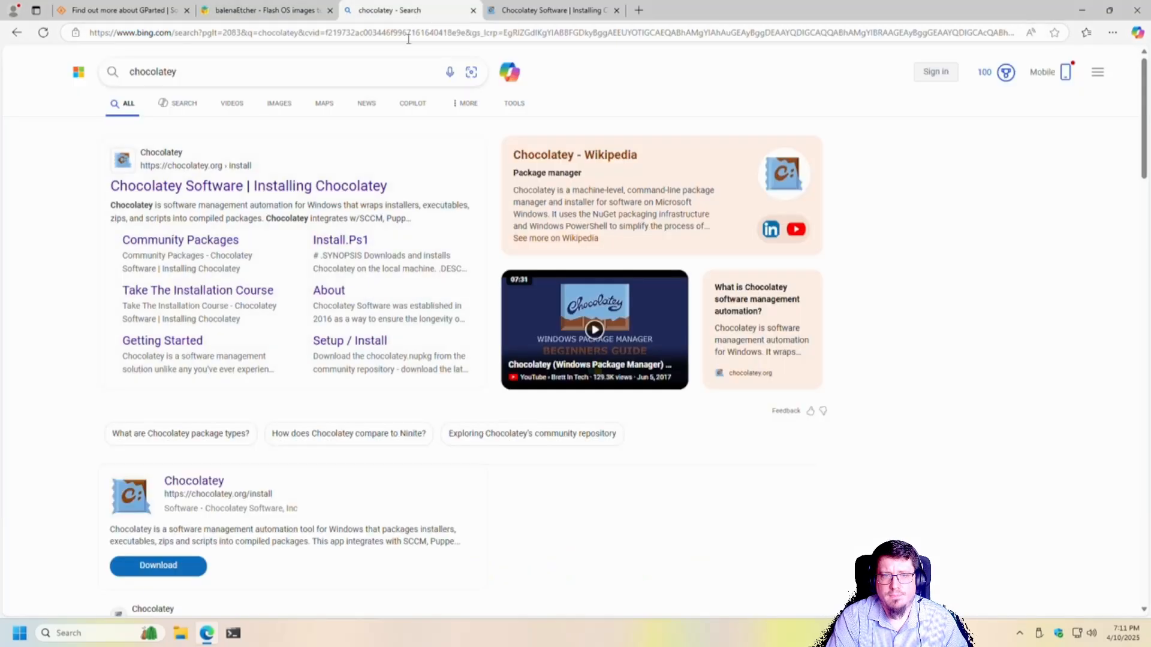
pyautogui.click(520, 11)
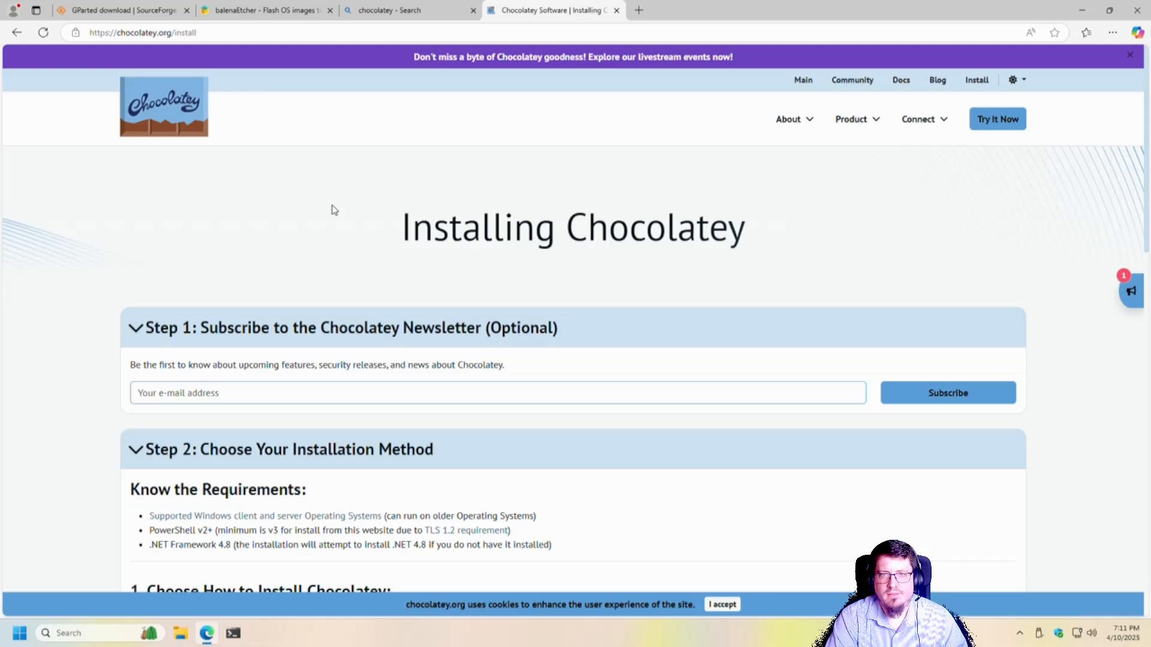
pyautogui.scroll(-7, 334, 209)
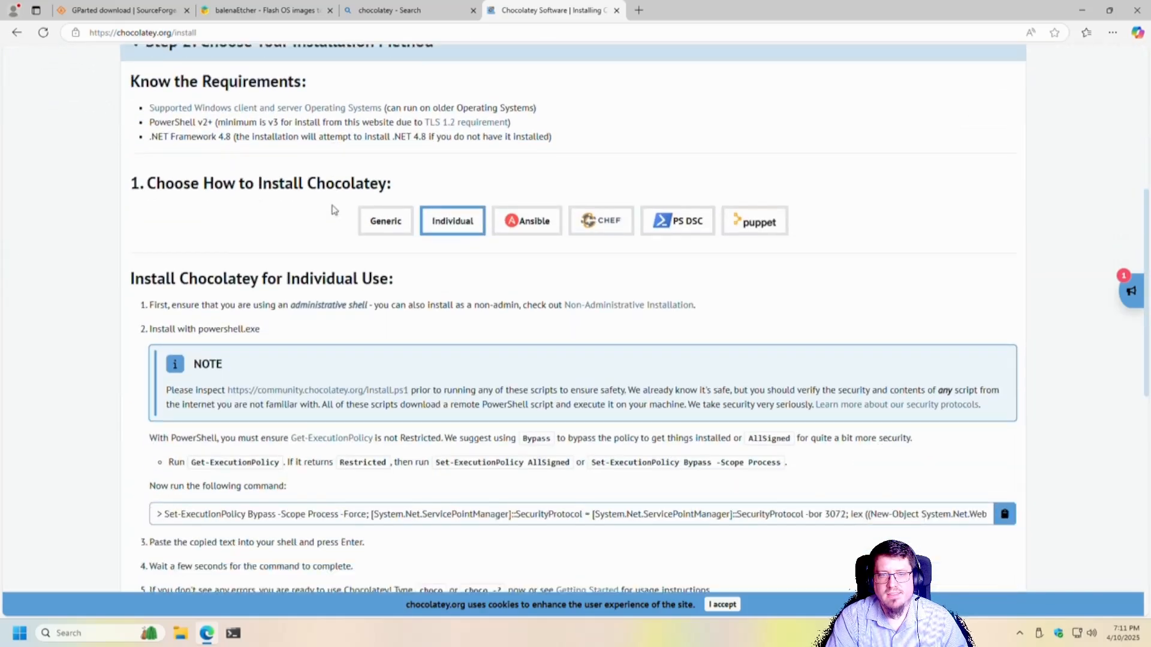
pyautogui.scroll(-2, 334, 209)
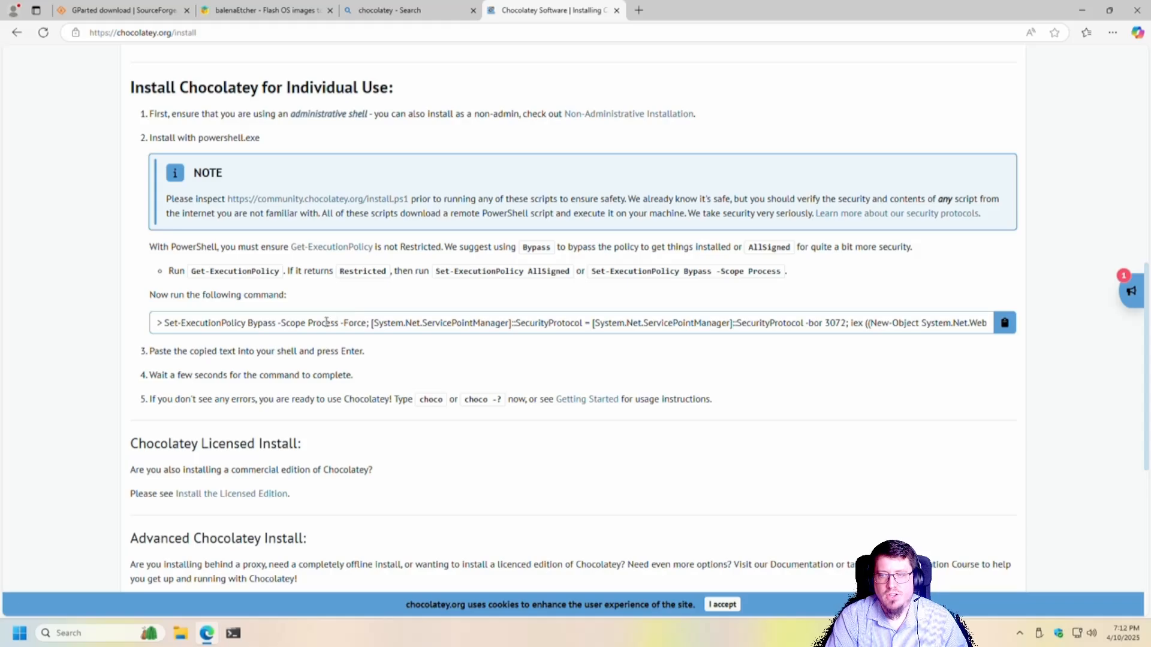
pyautogui.click(1005, 327)
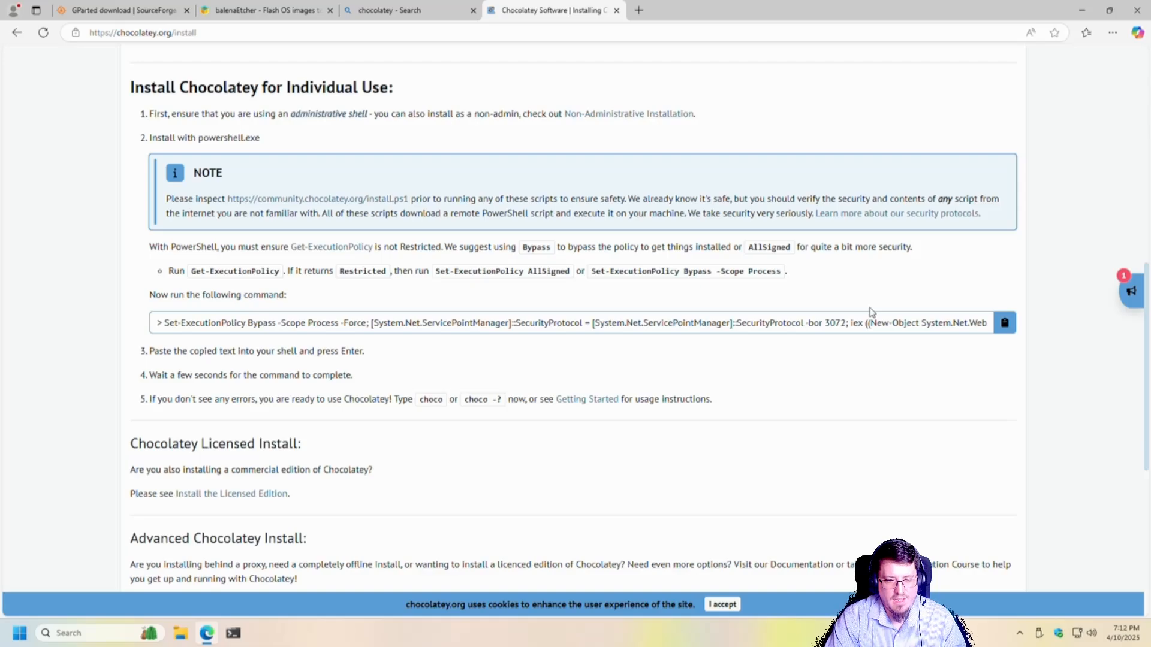
# Step: Open Windows PowerShell as administrator
pyautogui.press('super')
pyautogui.write('power')
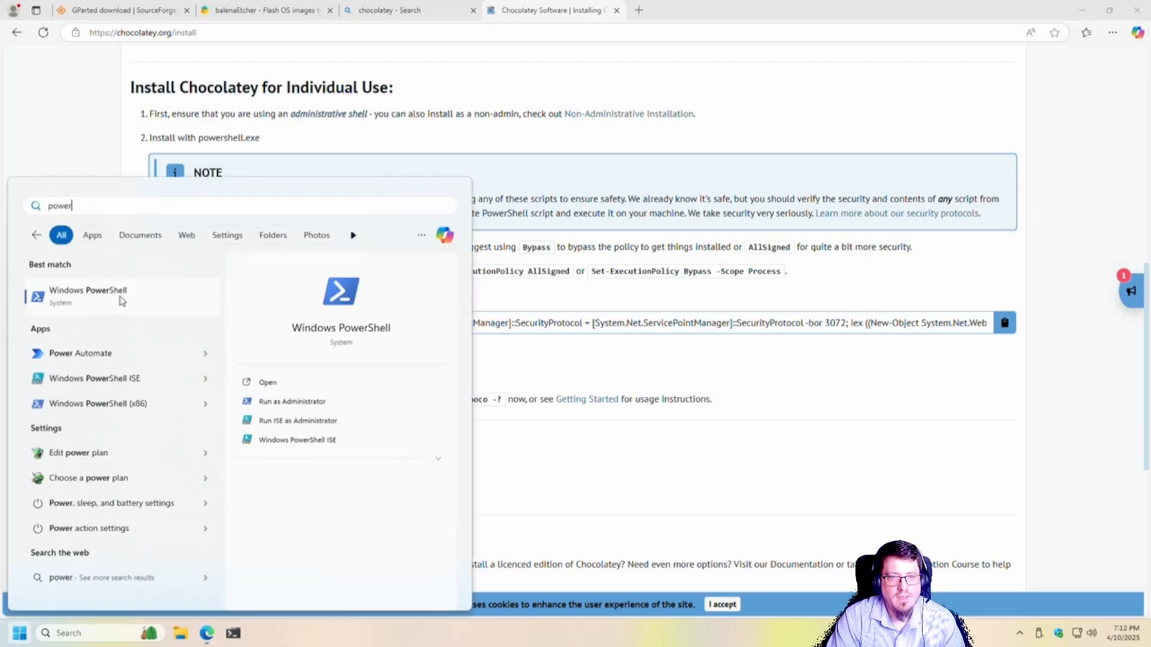
pyautogui.rightClick(122, 299)
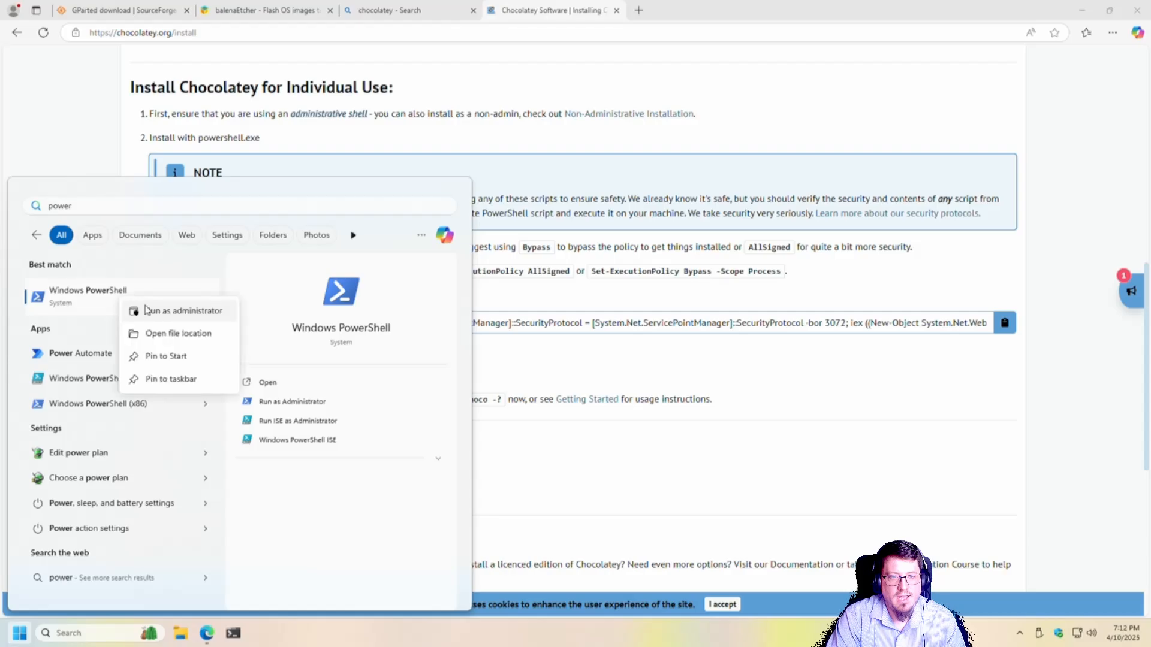
pyautogui.click(170, 315)
pyautogui.click(531, 415)
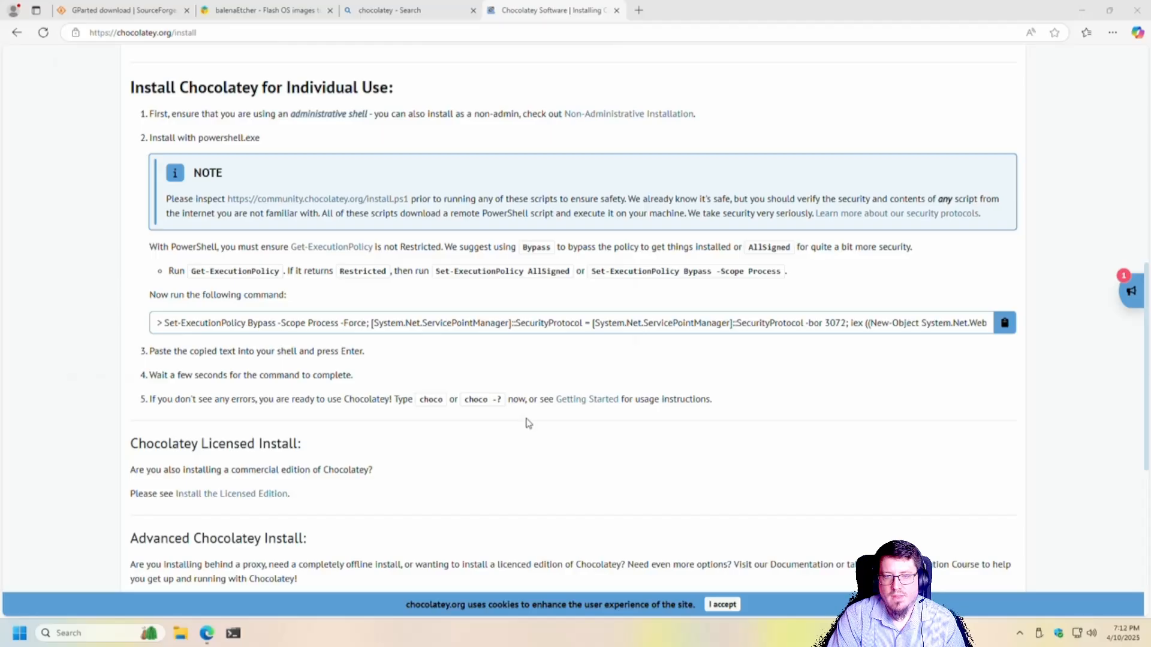
# Step: Enter the command choco install etcher in the PowerShell window without running it, and close the window
pyautogui.moveTo(293, 58); pyautogui.dragTo(367, 178)
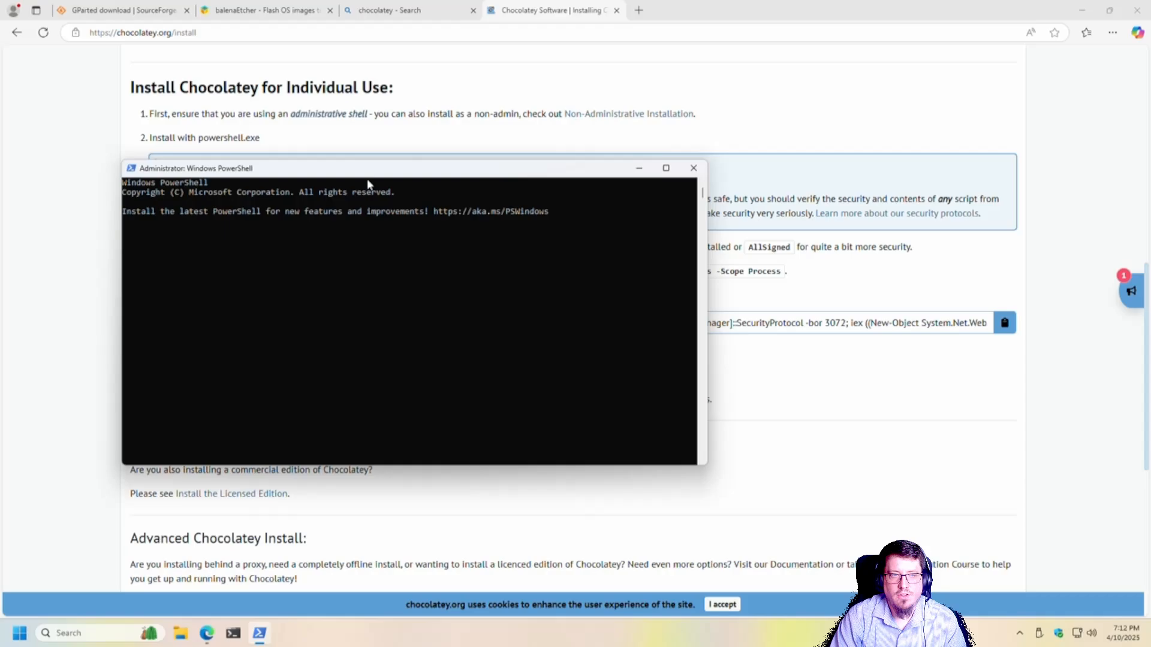
pyautogui.press('Return')
pyautogui.press('Return')
pyautogui.write('choco ins')
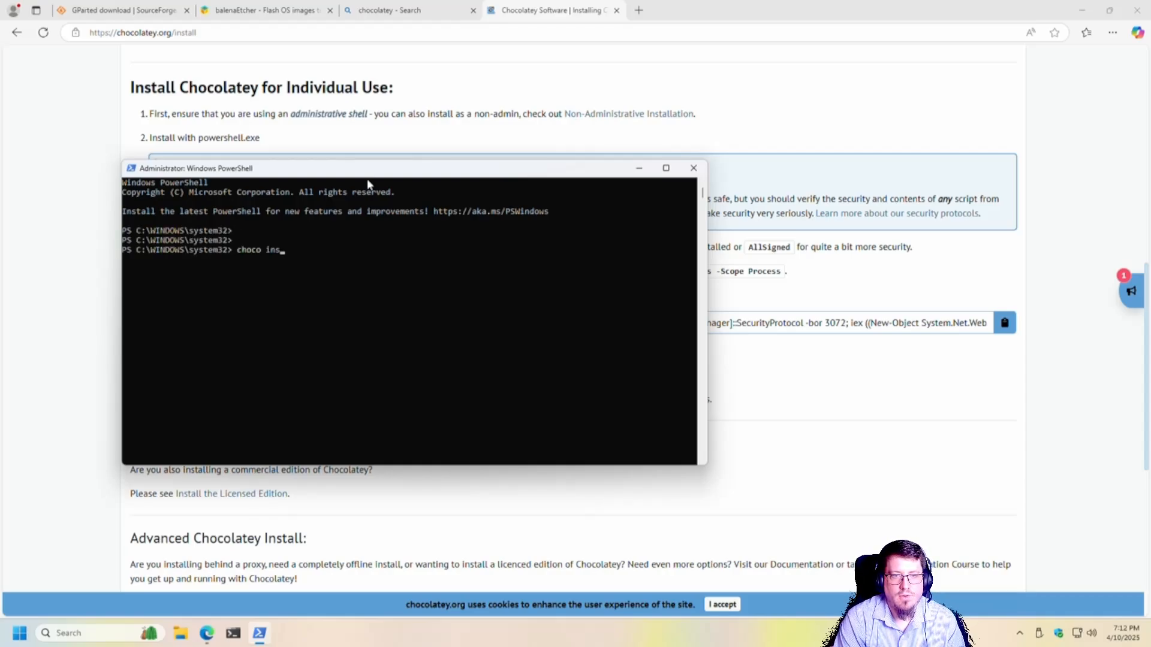
pyautogui.write('tall etcher')
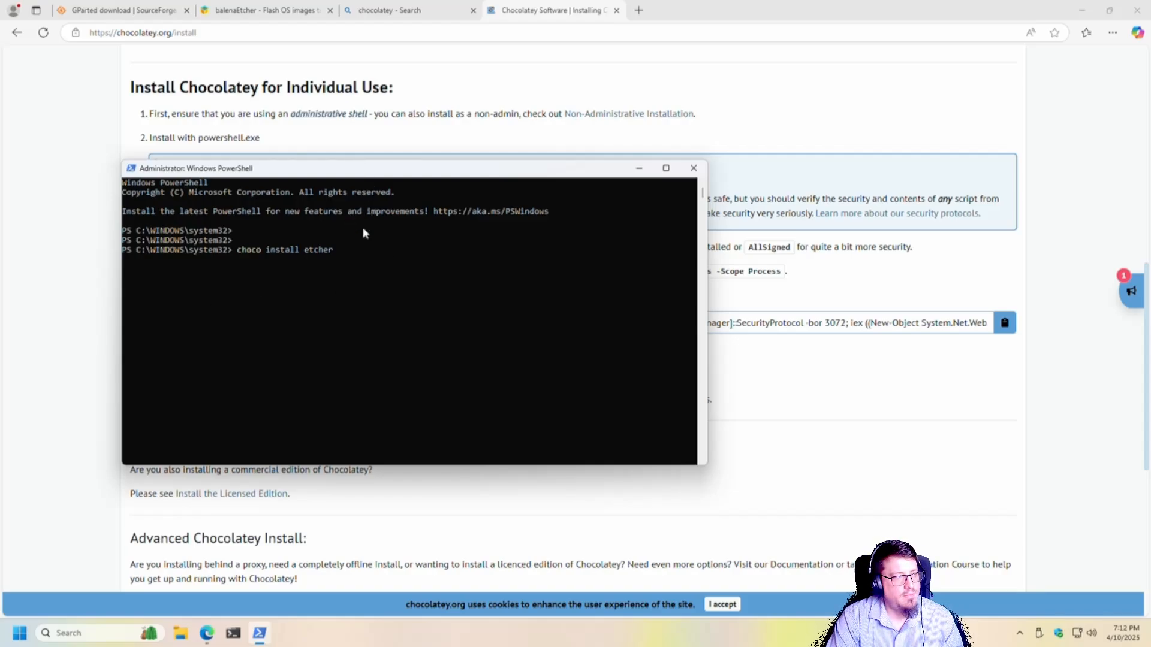
pyautogui.click(694, 167)
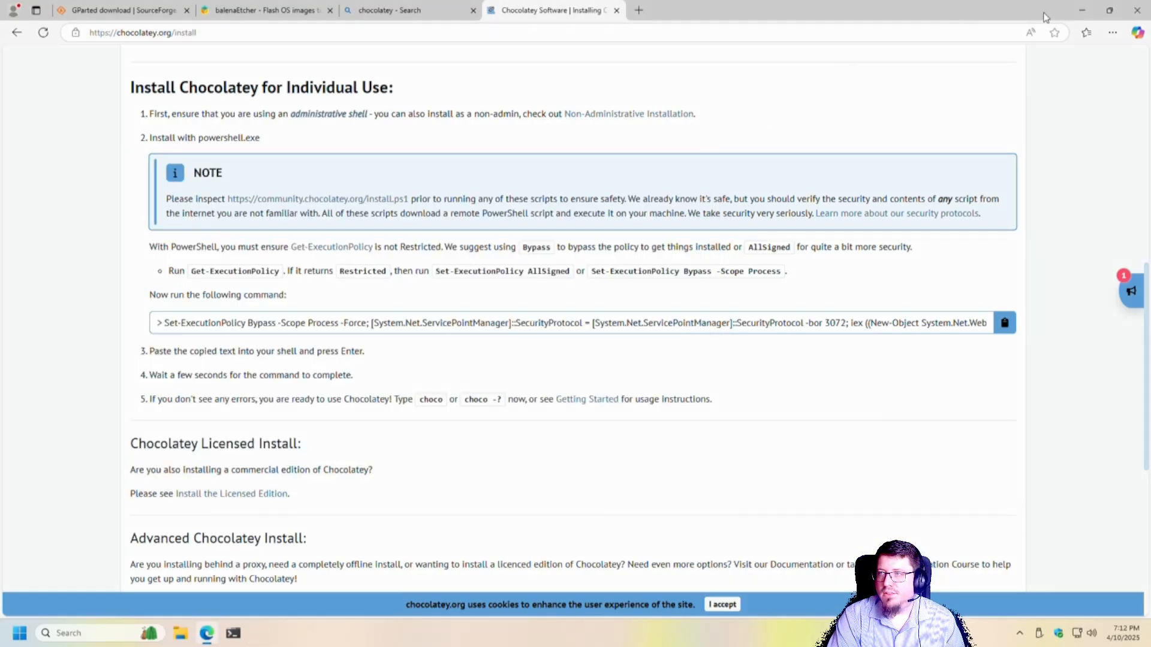
# Step: Select the gparted-live-1.7.0-1-amd64 image on the Desktop as the balenaEtcher flash source
pyautogui.click(1082, 11)
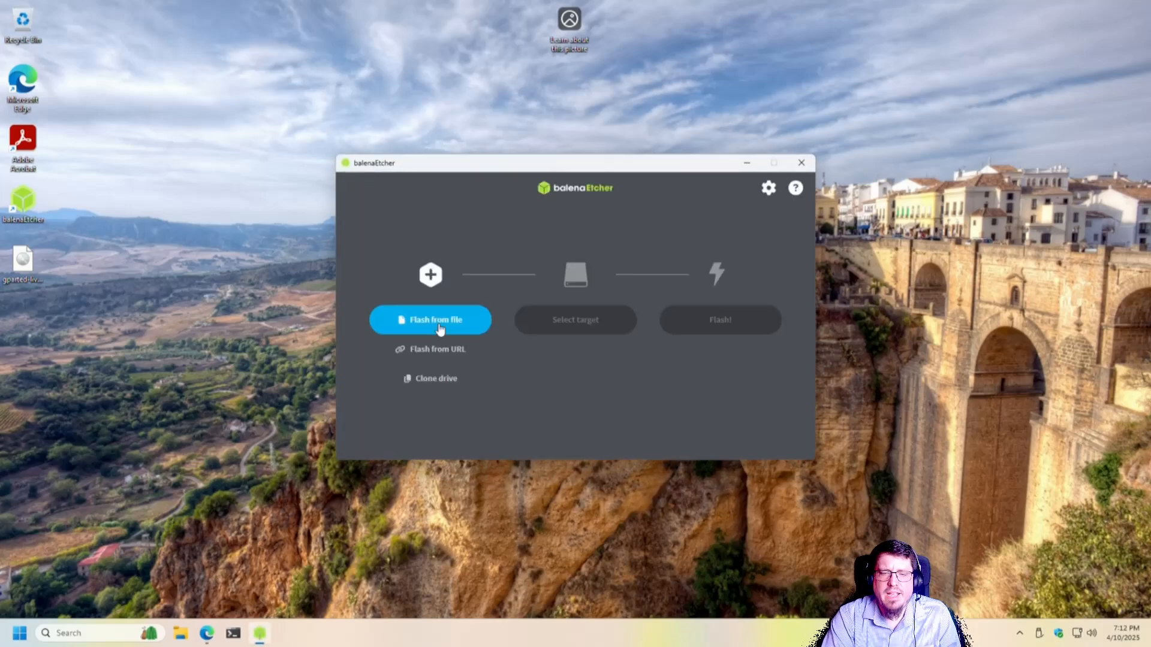
pyautogui.click(440, 324)
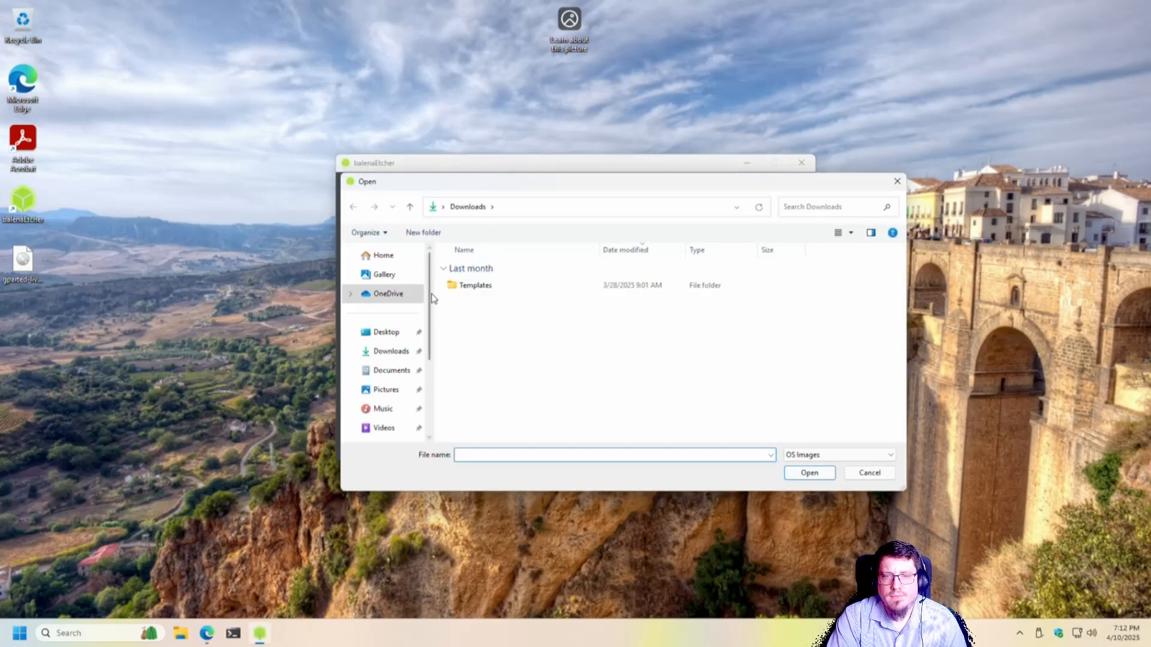
pyautogui.click(399, 332)
pyautogui.click(474, 270)
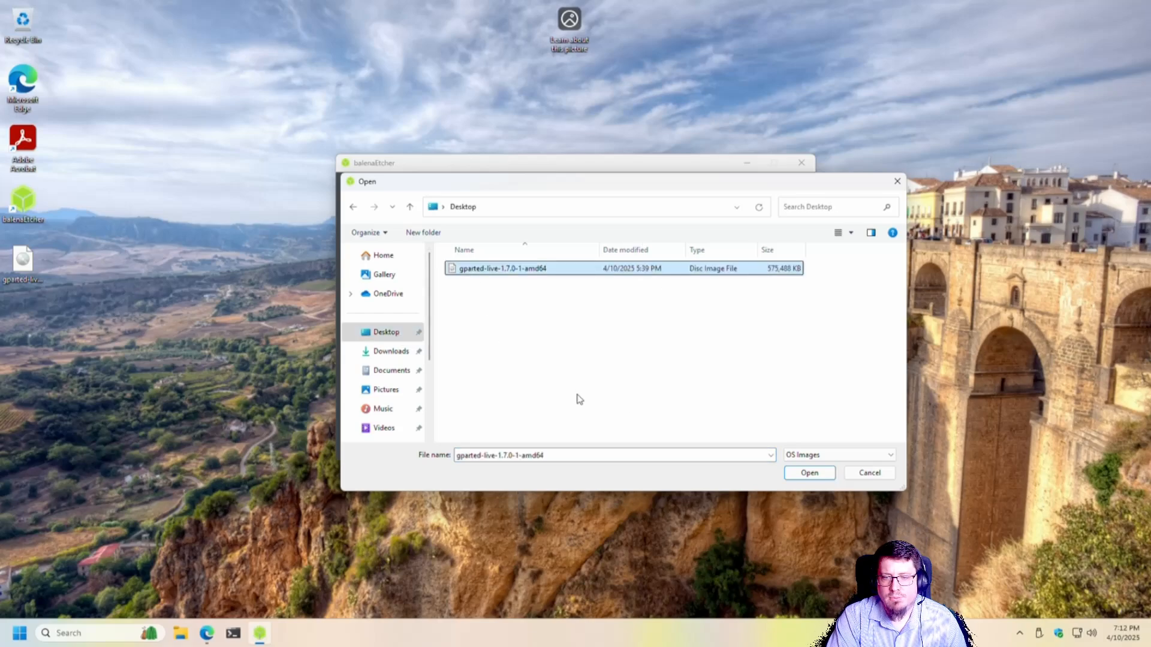
pyautogui.click(809, 473)
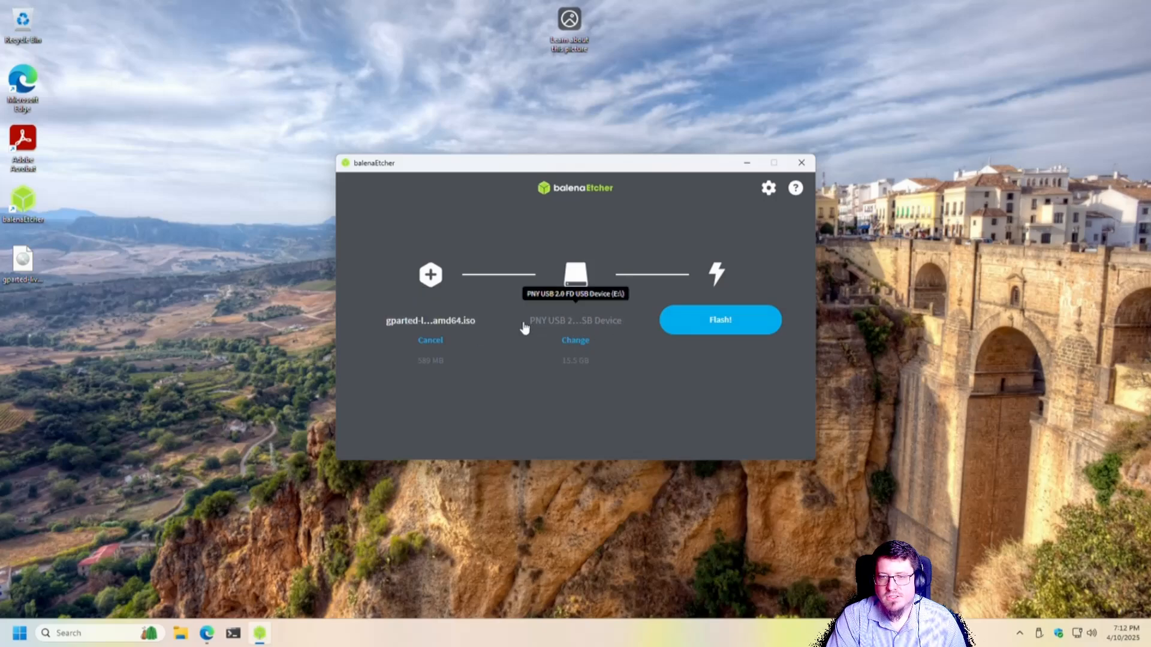
# Step: Review the target drive list with the PNY USB device selected, then close balenaEtcher
pyautogui.click(570, 341)
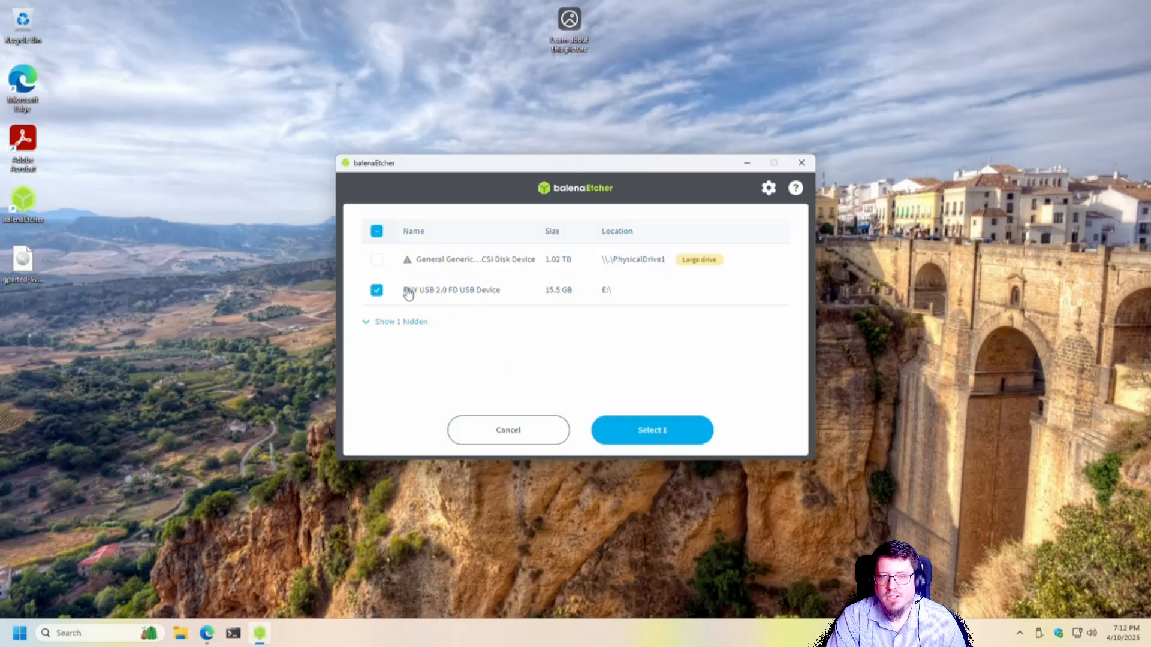
pyautogui.click(528, 443)
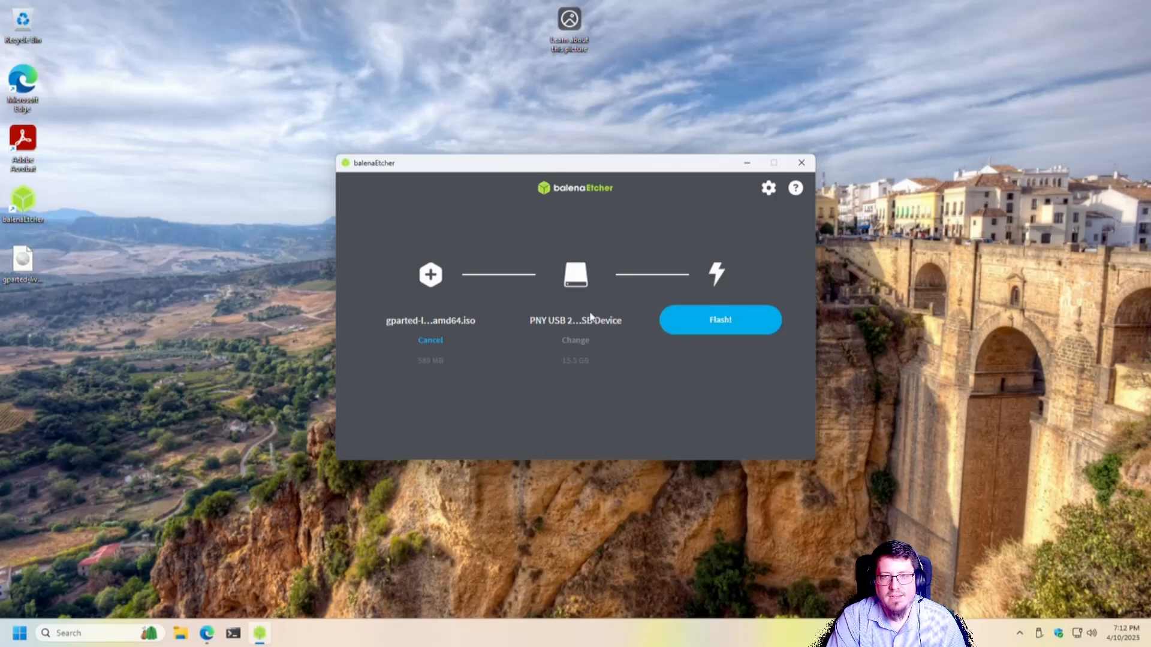
pyautogui.click(802, 170)
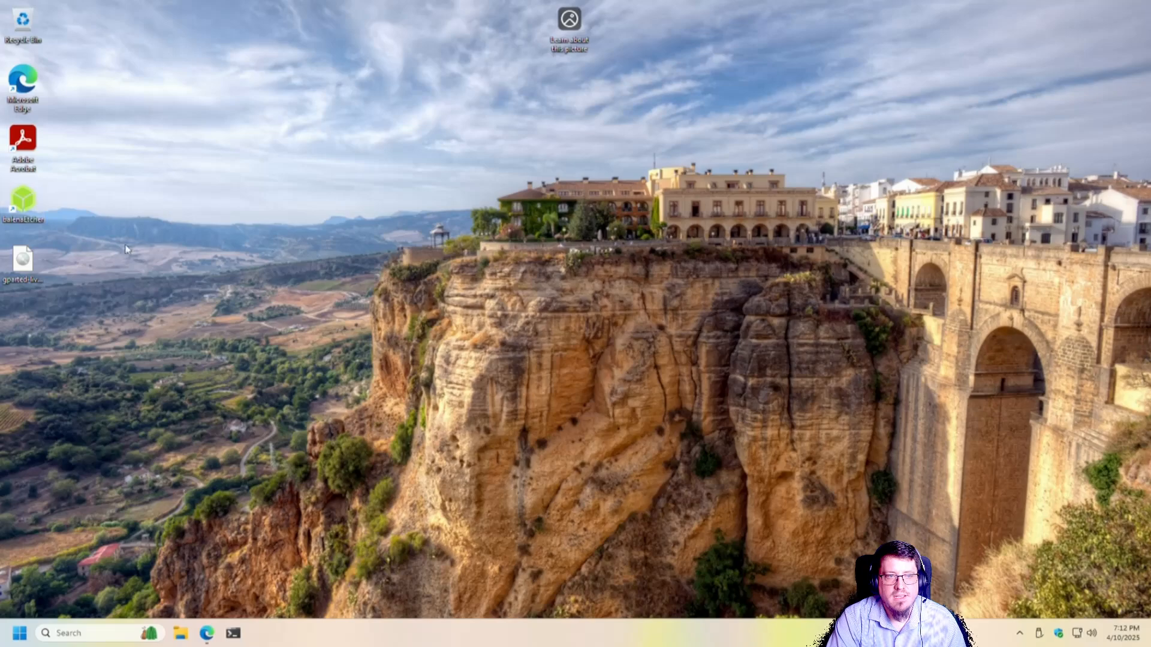
# Step: Restart the computer
pyautogui.click(24, 261)
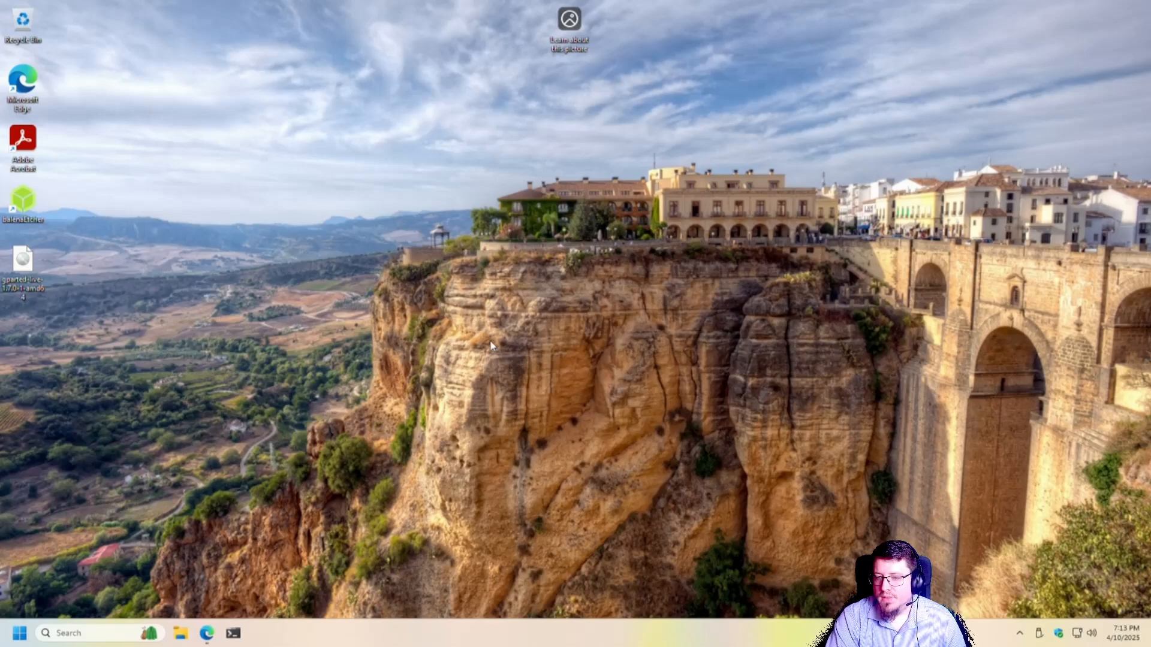
pyautogui.click(15, 638)
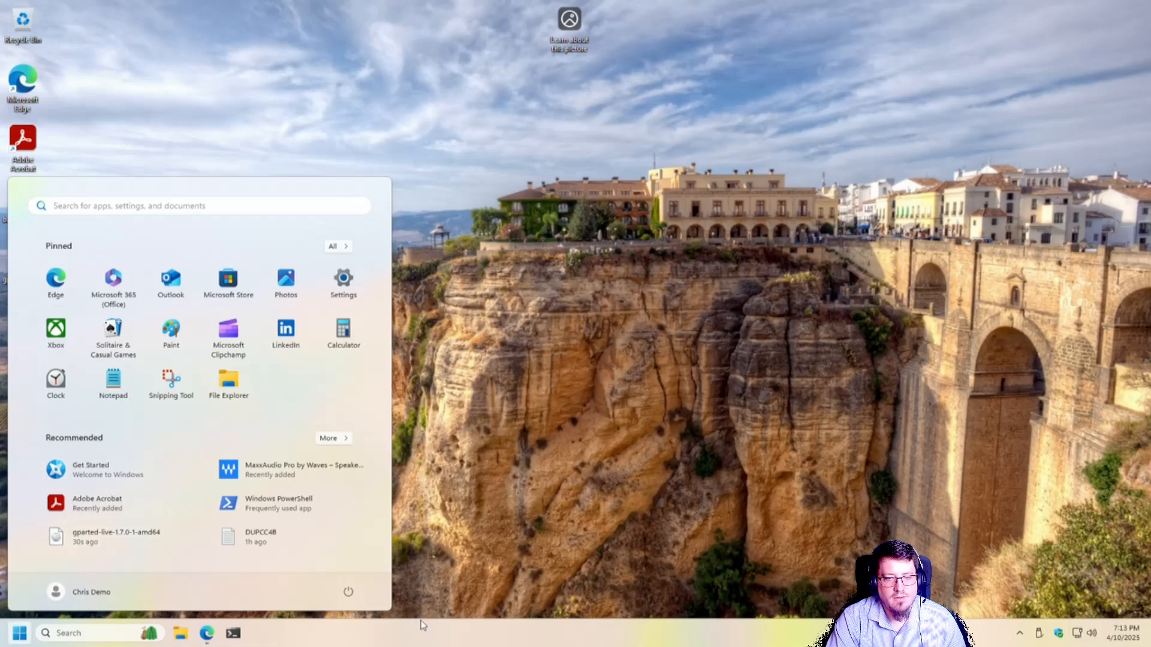
pyautogui.click(349, 592)
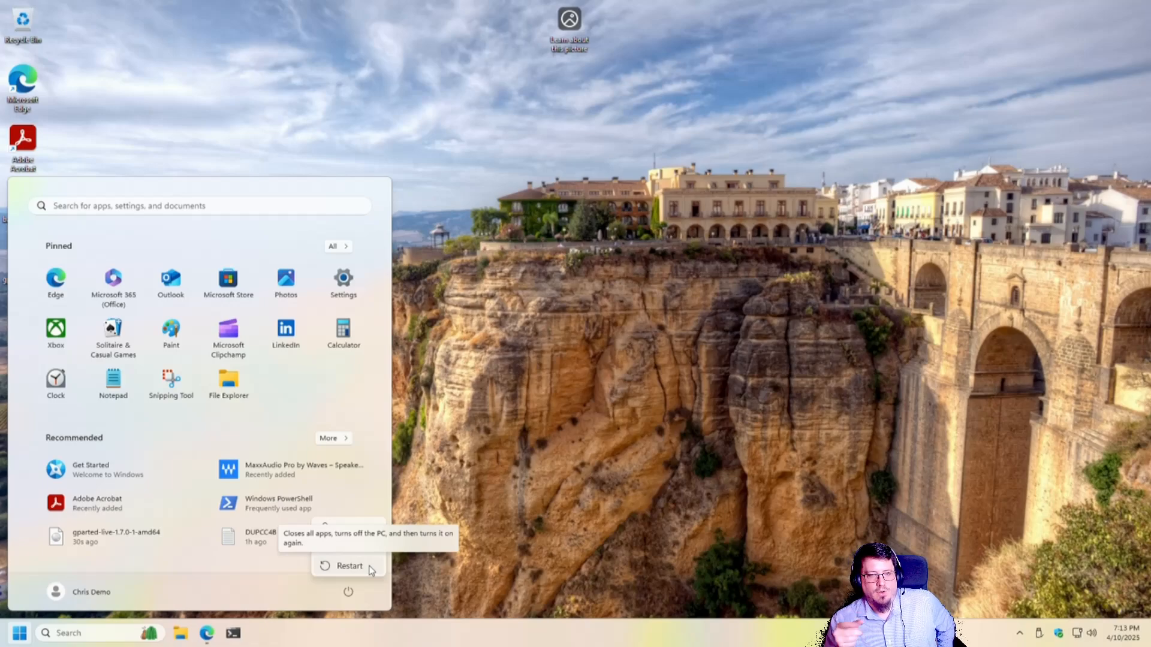
pyautogui.click(348, 566)
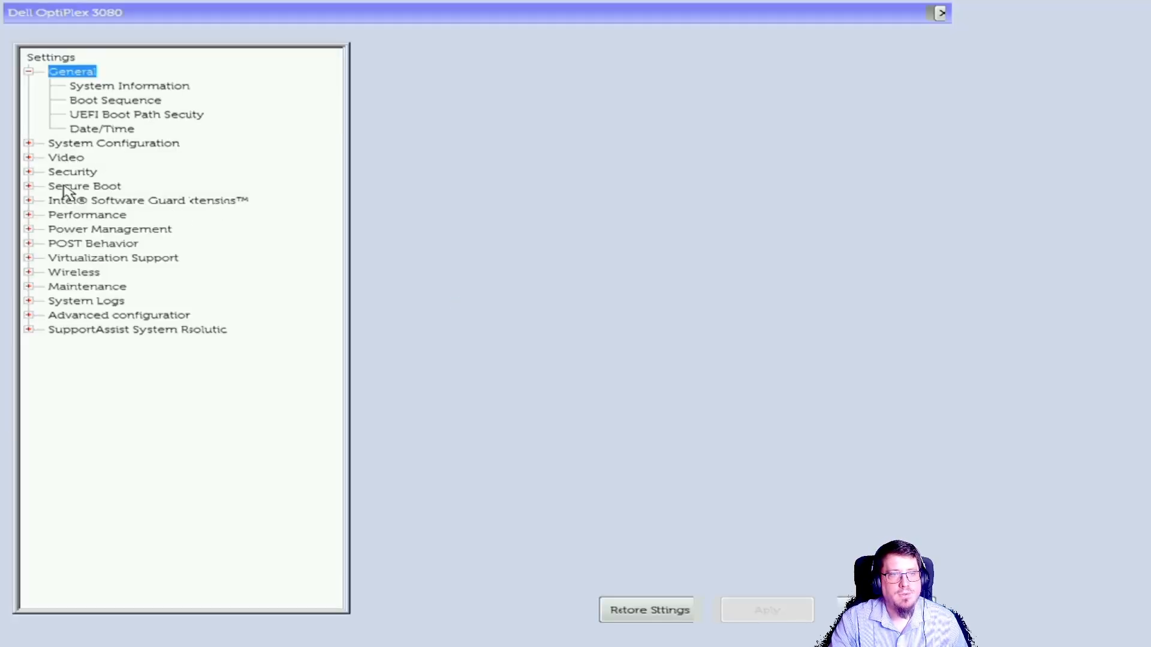
# Step: Expand System Configuration in the BIOS settings and view the SATA Operation page
pyautogui.click(28, 143)
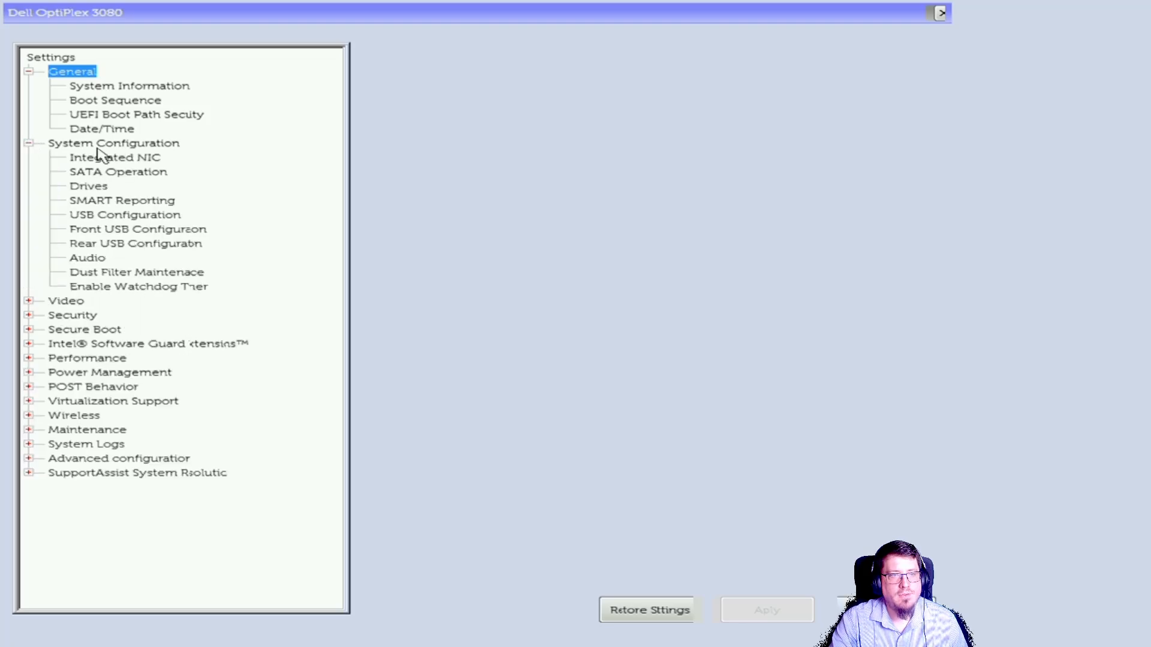
pyautogui.click(106, 174)
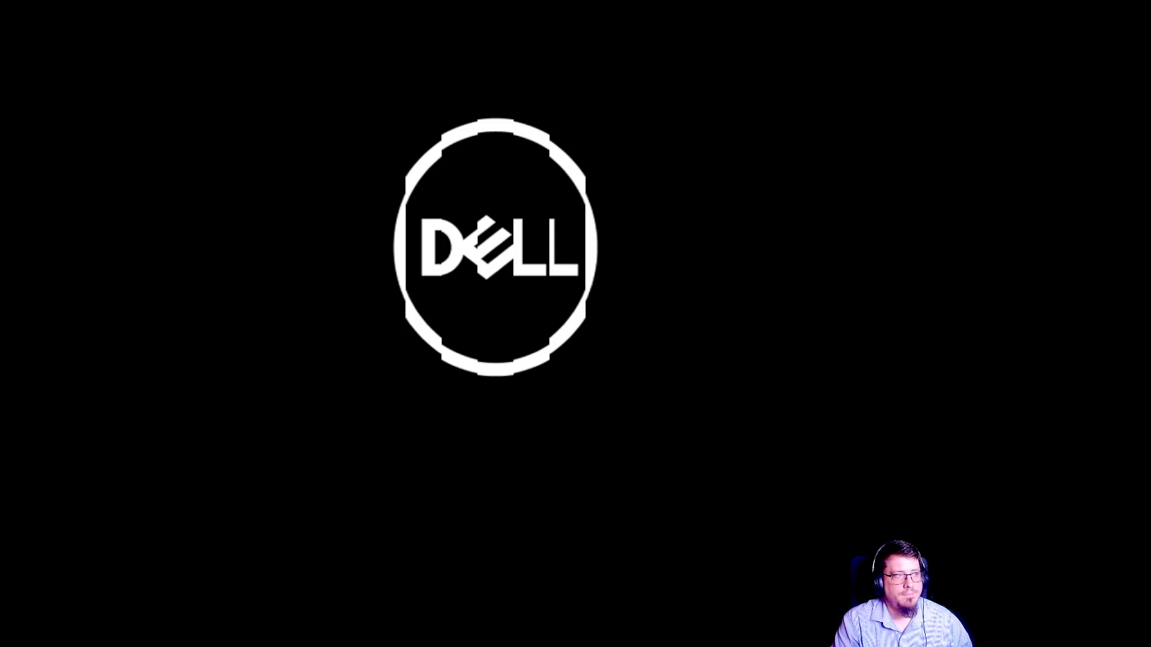
# Step: Boot from the UEFI PNY USB drive using the one-time boot menu
pyautogui.press('F12')
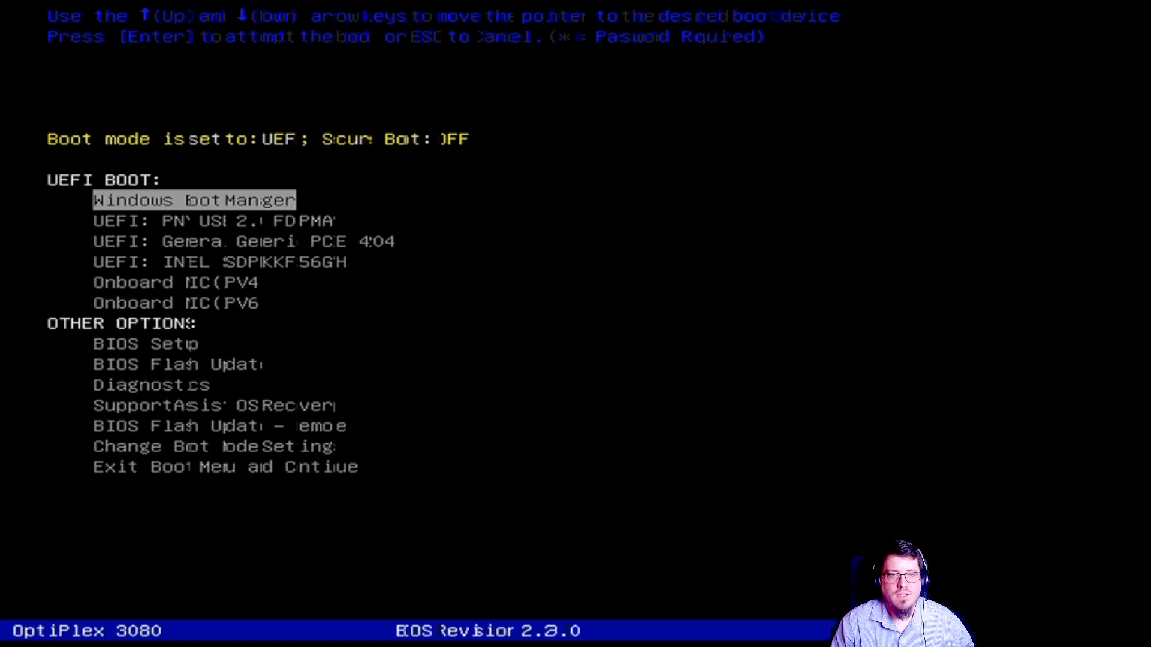
pyautogui.press('Down')
pyautogui.press('Down')
pyautogui.press('Up')
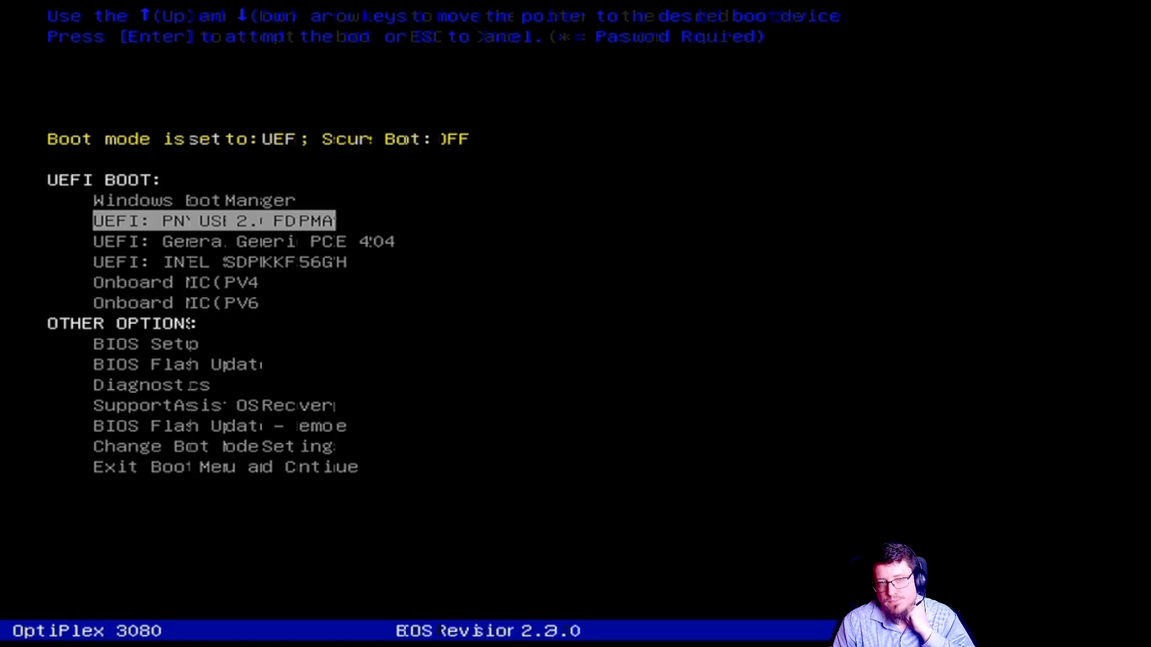
pyautogui.press('Return')
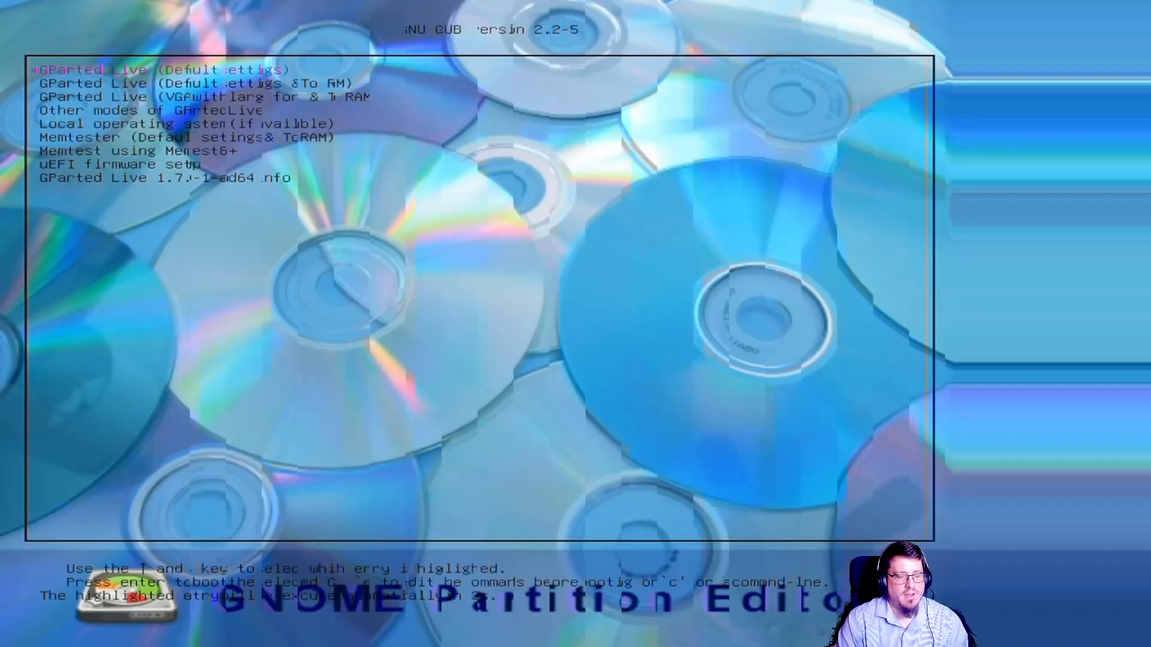
# Step: Start GParted Live with default settings, accepting the default keymap, US English language and automatic display mode
pyautogui.press('Return')
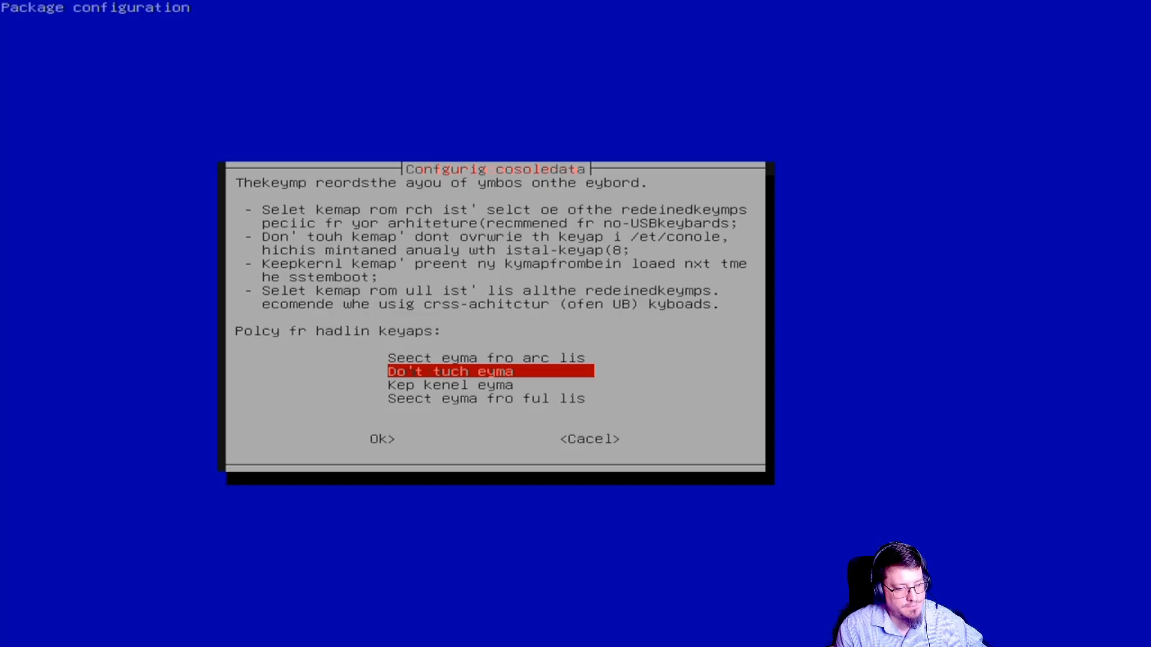
pyautogui.press('Return')
pyautogui.press('Return')
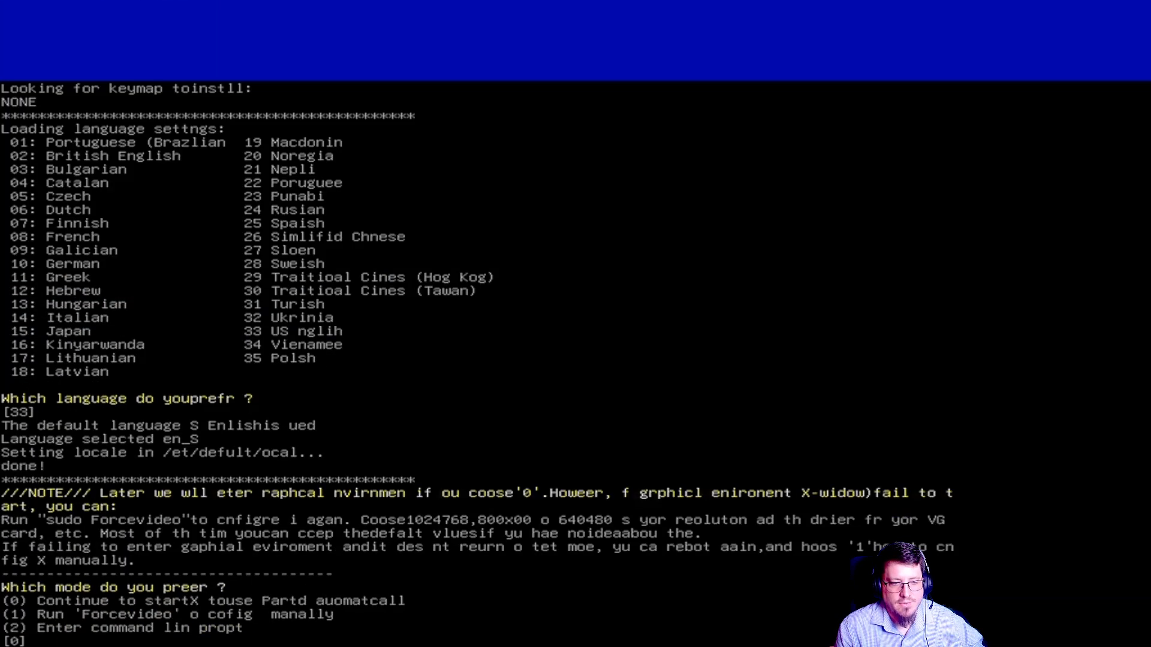
pyautogui.press('Return')
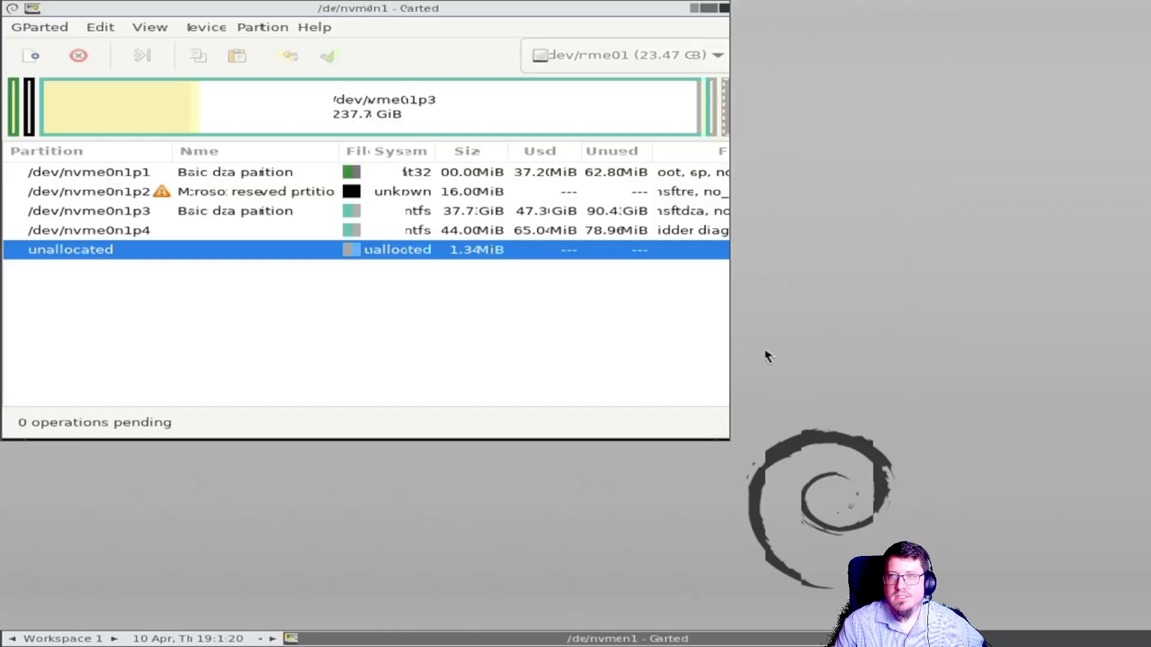
# Step: Open the Screen resolution display settings on the GParted Live desktop
pyautogui.click(696, 9)
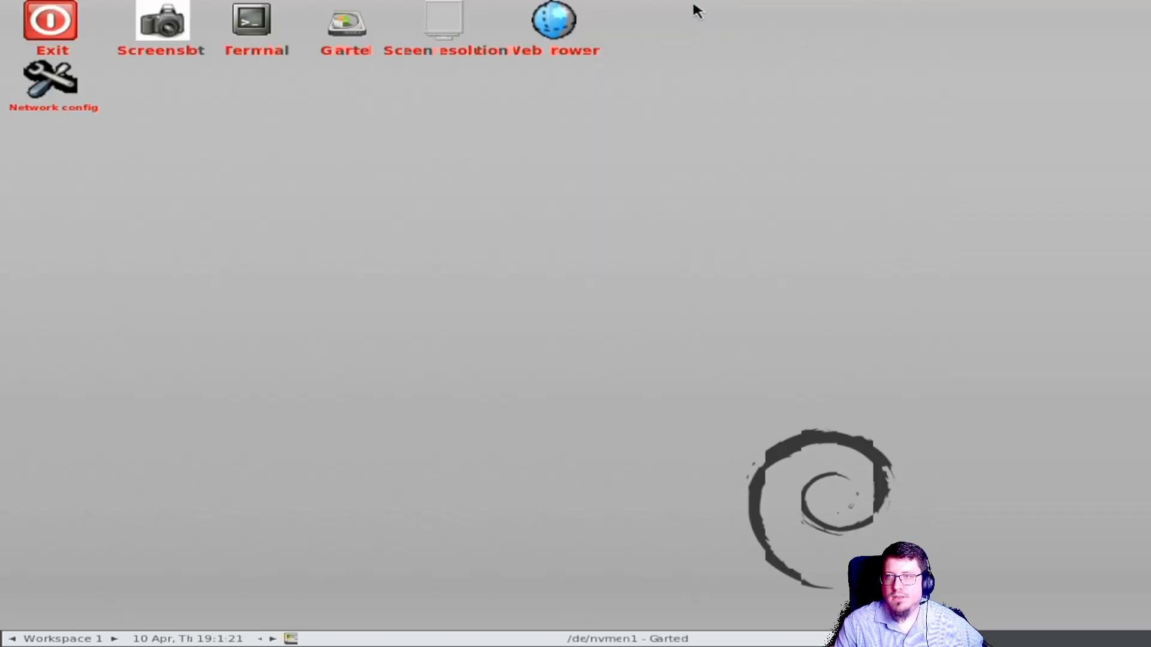
pyautogui.doubleClick(436, 35)
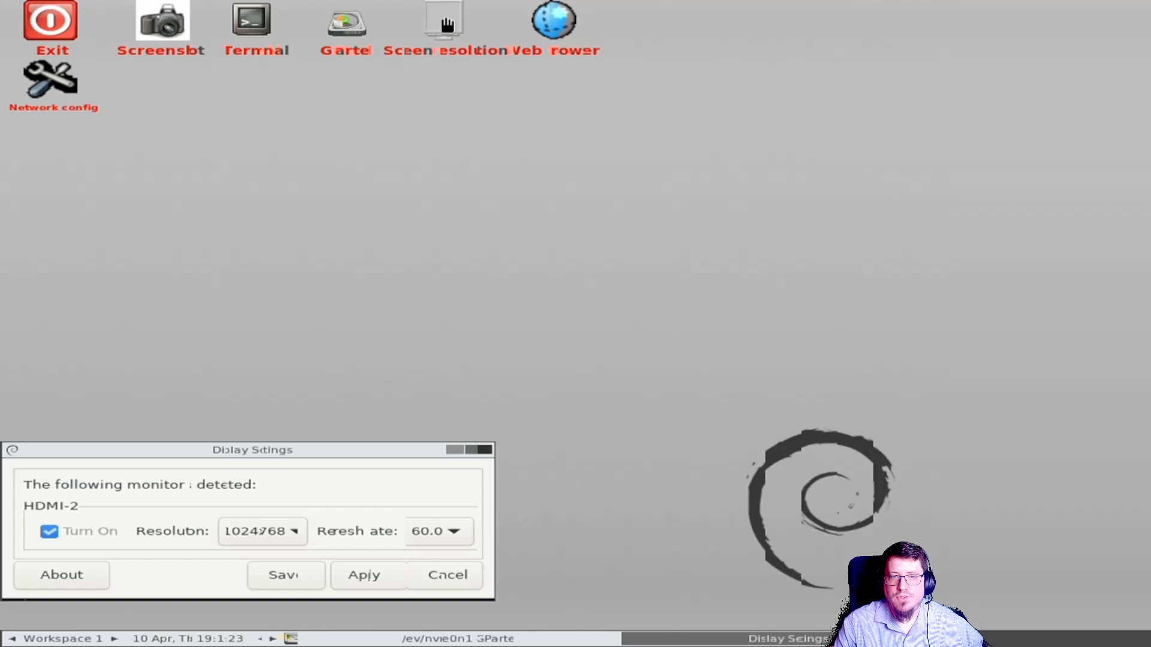
# Step: Set the display resolution to 1280x720, save the setting and close Display Settings
pyautogui.click(261, 533)
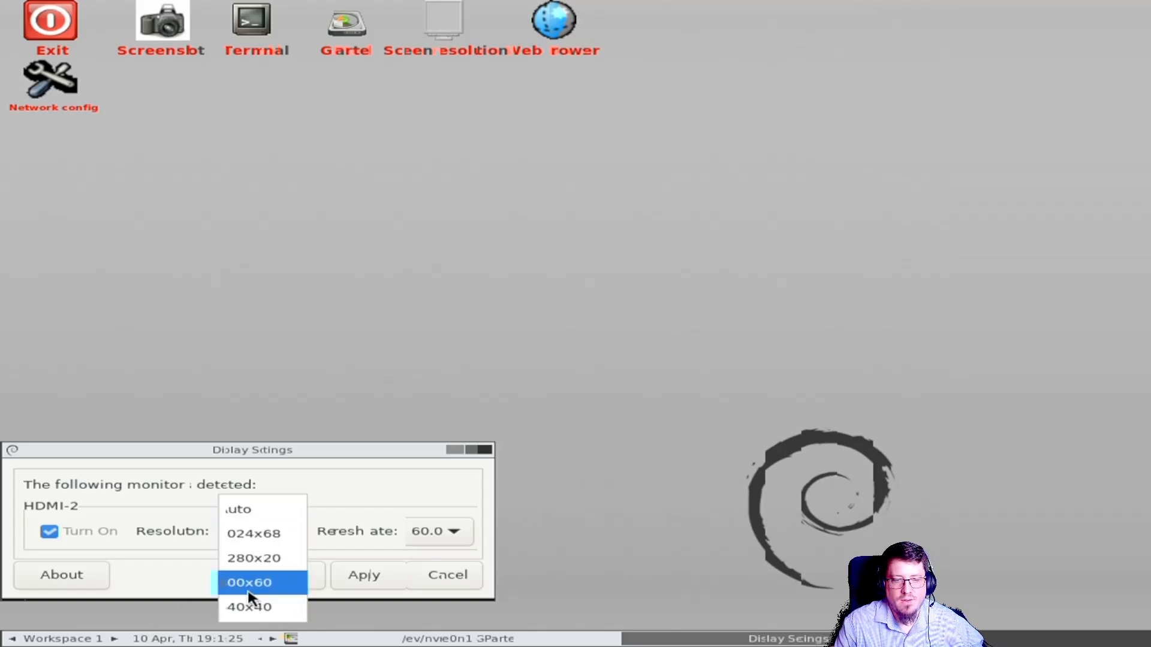
pyautogui.click(252, 557)
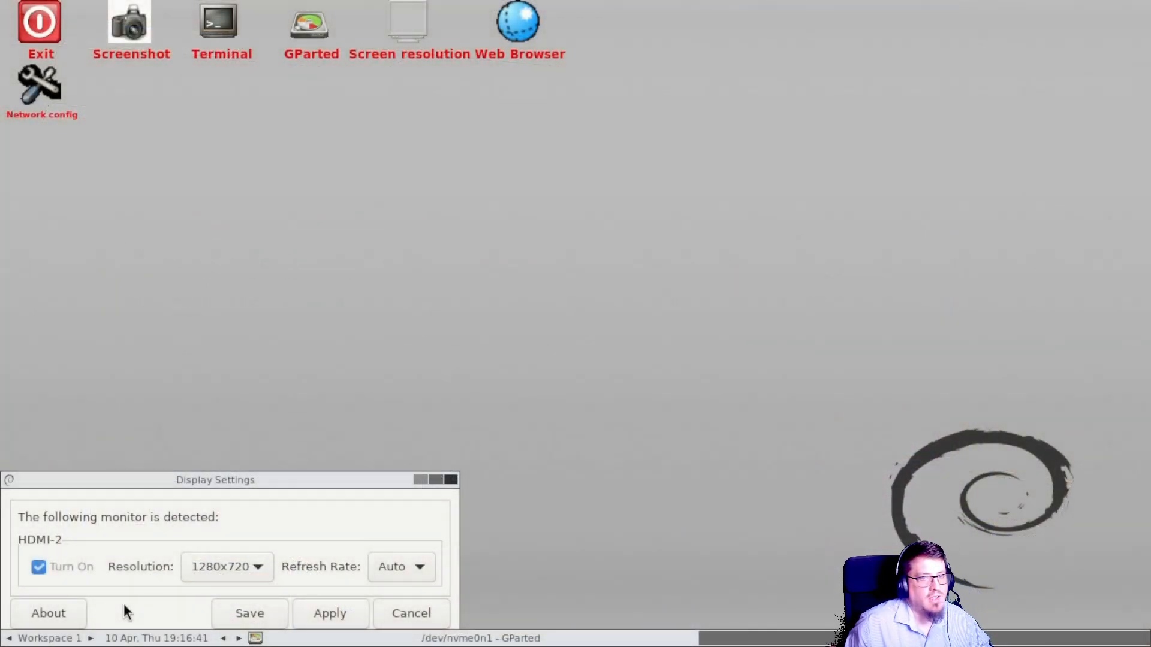
pyautogui.click(265, 606)
pyautogui.click(451, 481)
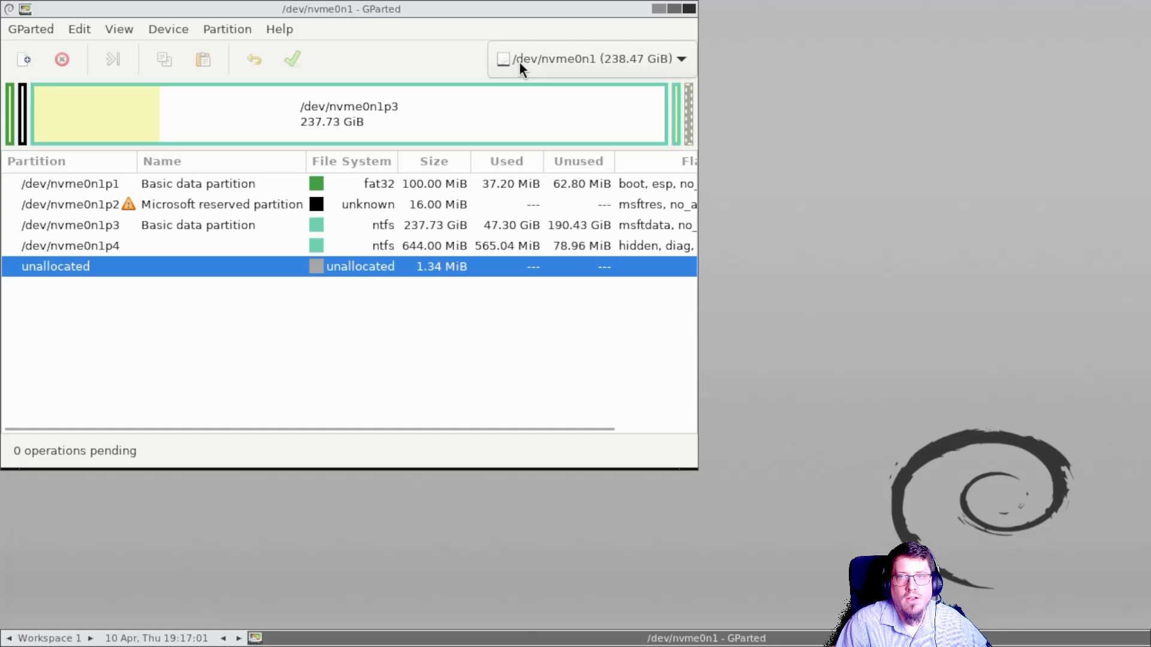
# Step: Switch GParted to the /dev/sda disk and delete all four of its partitions
pyautogui.click(519, 61)
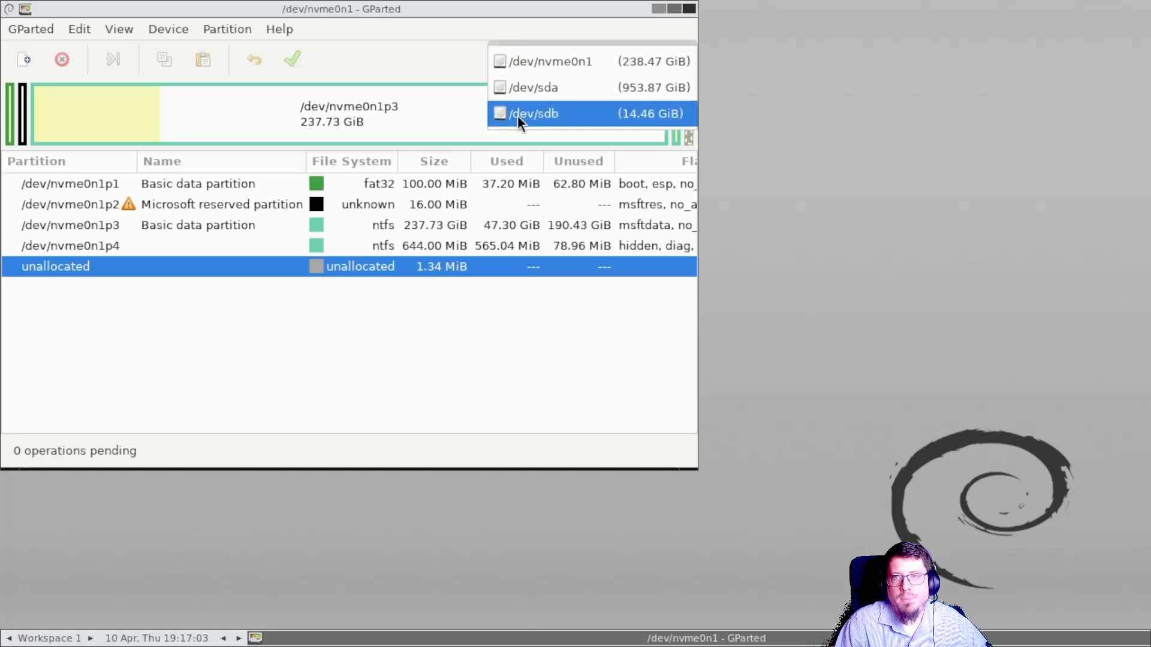
pyautogui.click(517, 90)
pyautogui.click(8, 125)
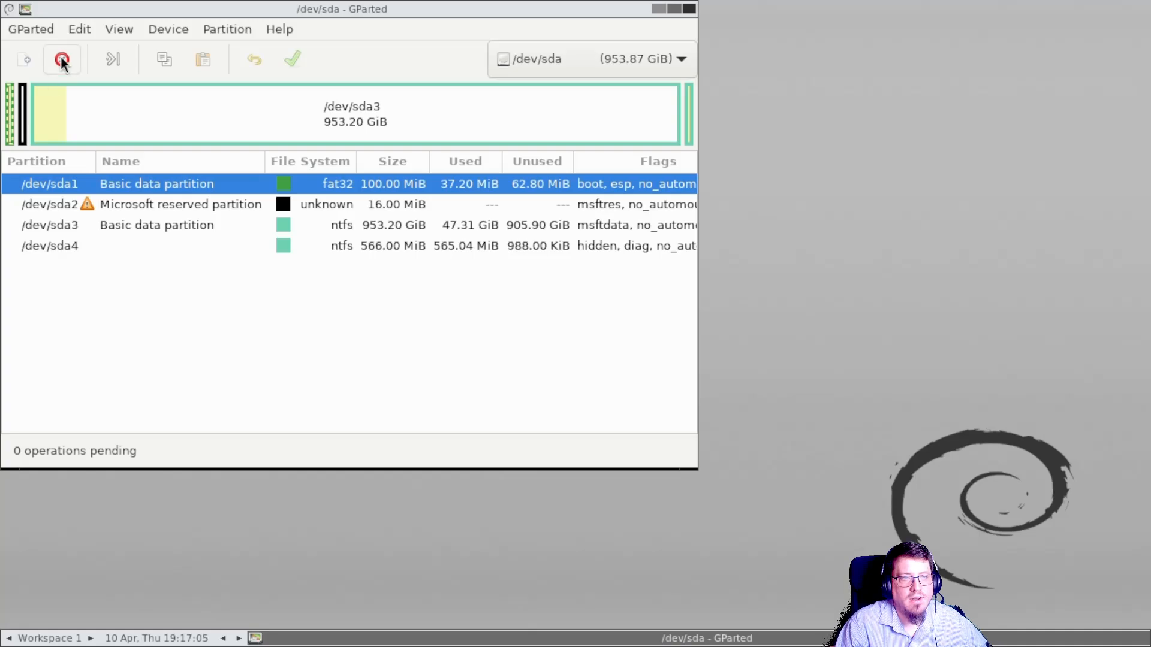
pyautogui.click(62, 58)
pyautogui.click(27, 113)
pyautogui.click(62, 58)
pyautogui.click(60, 120)
pyautogui.click(62, 59)
pyautogui.click(64, 88)
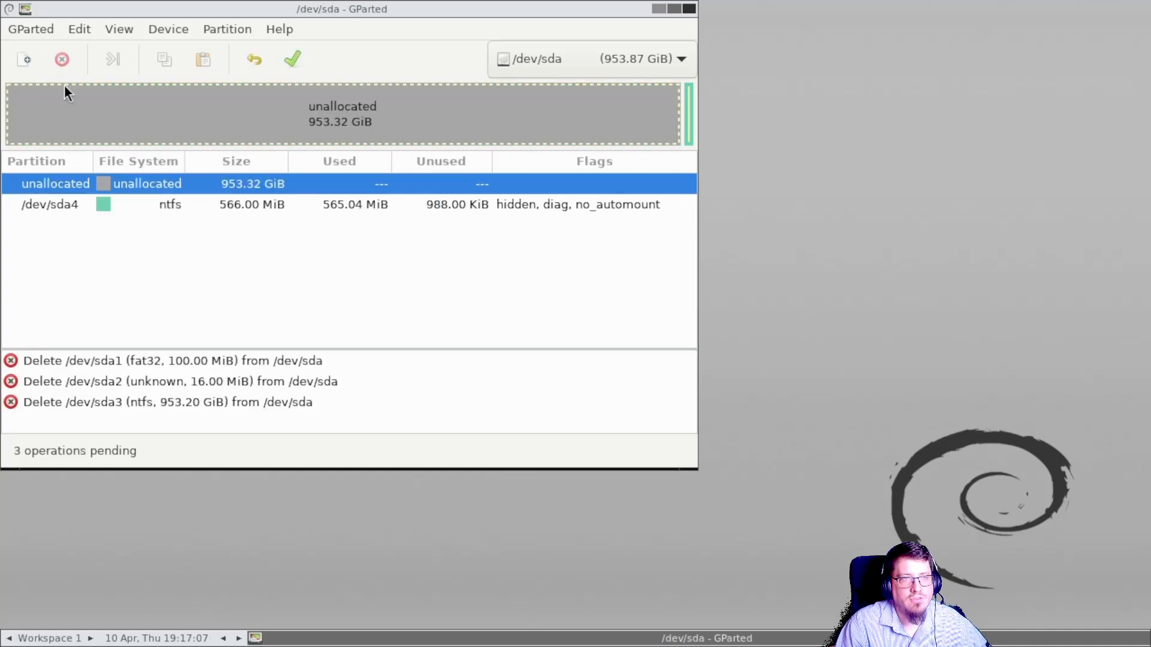
pyautogui.click(689, 120)
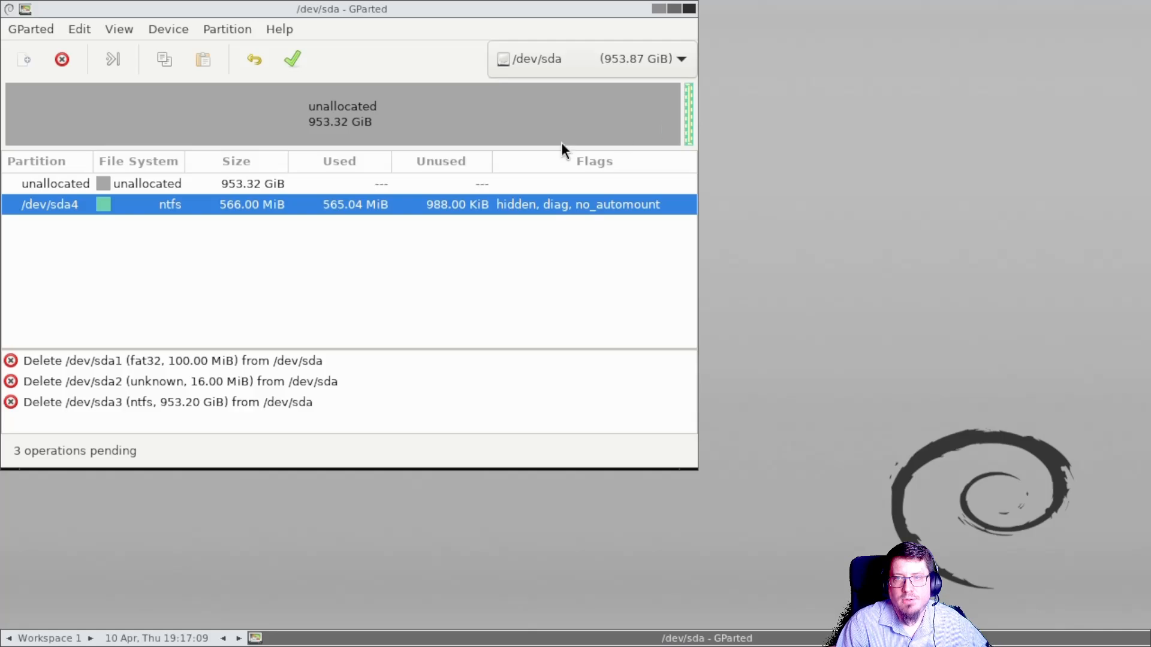
pyautogui.click(62, 59)
# Step: Apply the pending delete operations, confirm the warning, and close the progress dialog
pyautogui.click(300, 63)
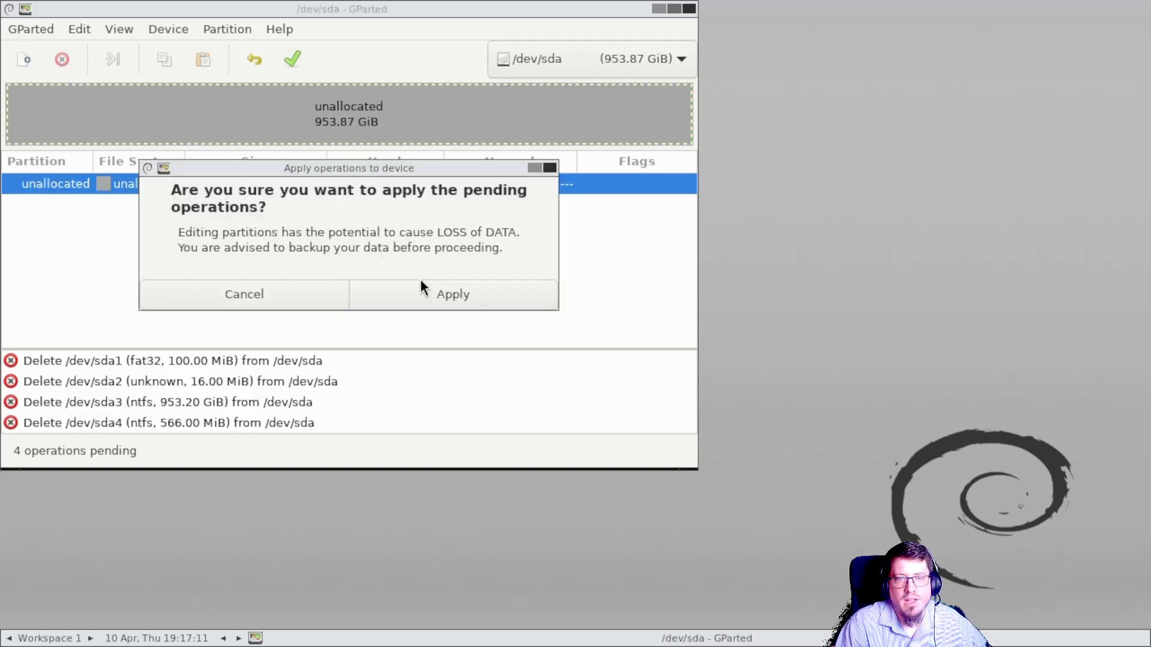
pyautogui.click(425, 286)
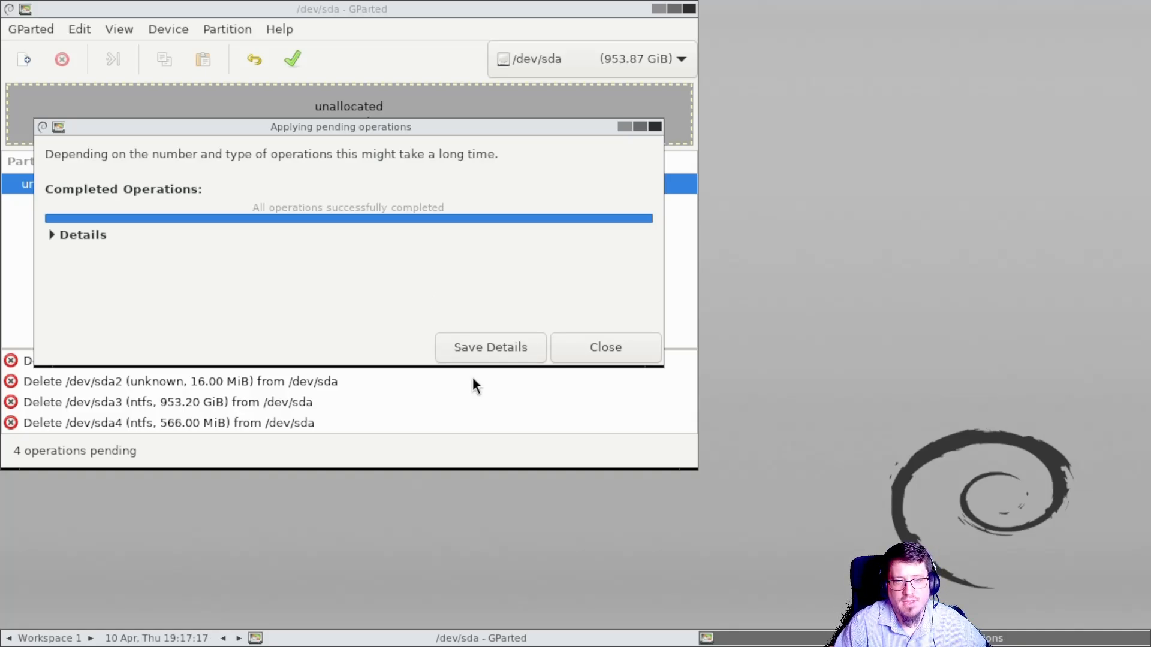
pyautogui.click(473, 359)
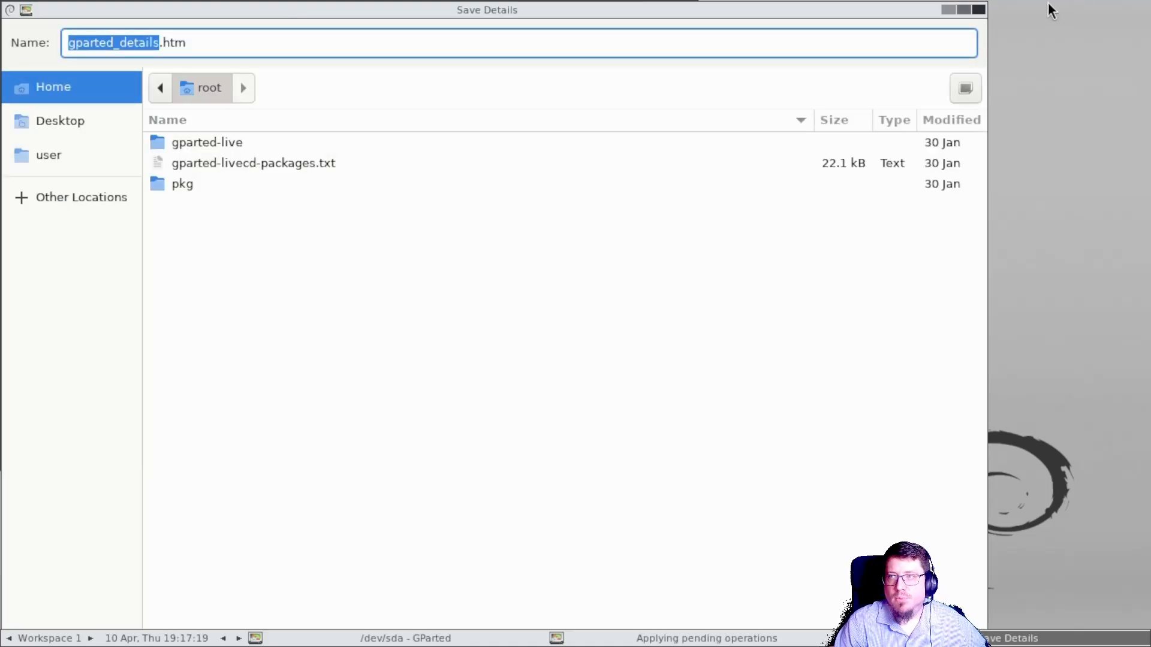
pyautogui.click(982, 9)
pyautogui.click(557, 352)
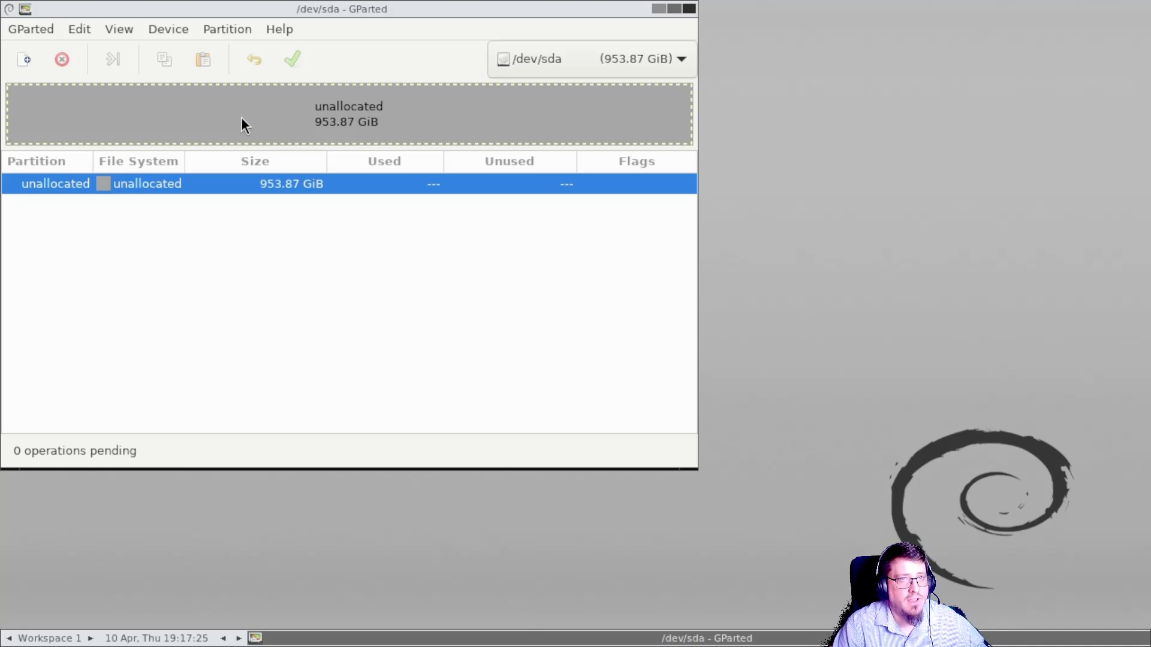
# Step: Create a new gpt partition table on /dev/sda
pyautogui.click(169, 29)
pyautogui.click(182, 52)
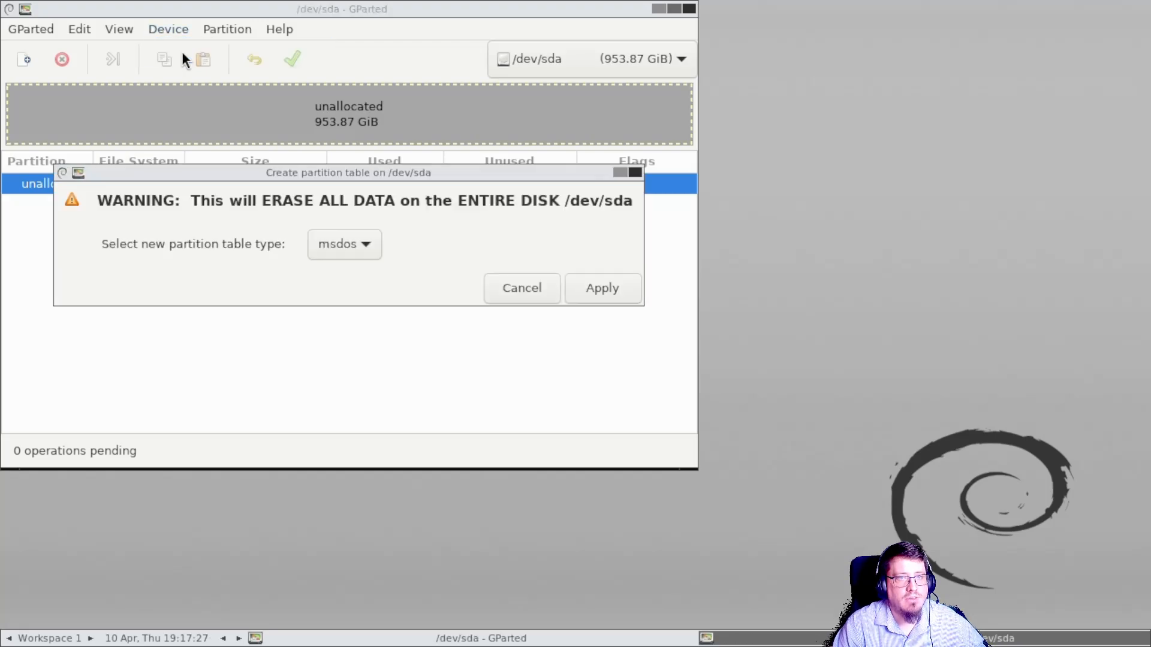
pyautogui.click(345, 244)
pyautogui.click(349, 250)
pyautogui.click(350, 250)
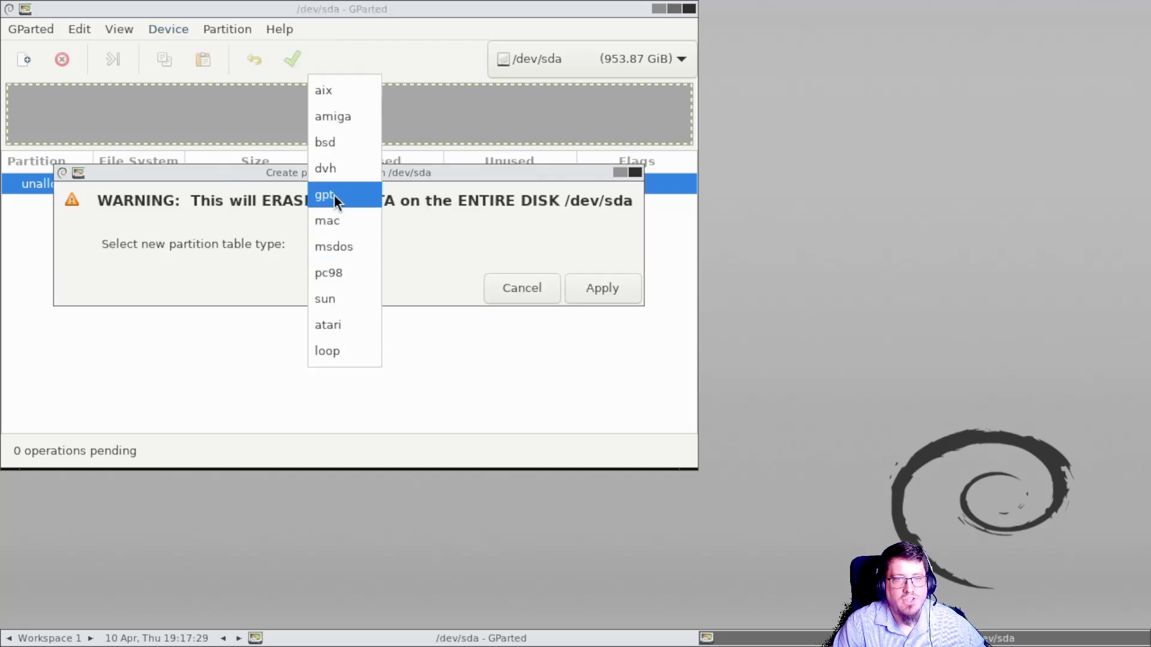
pyautogui.click(334, 196)
pyautogui.click(578, 290)
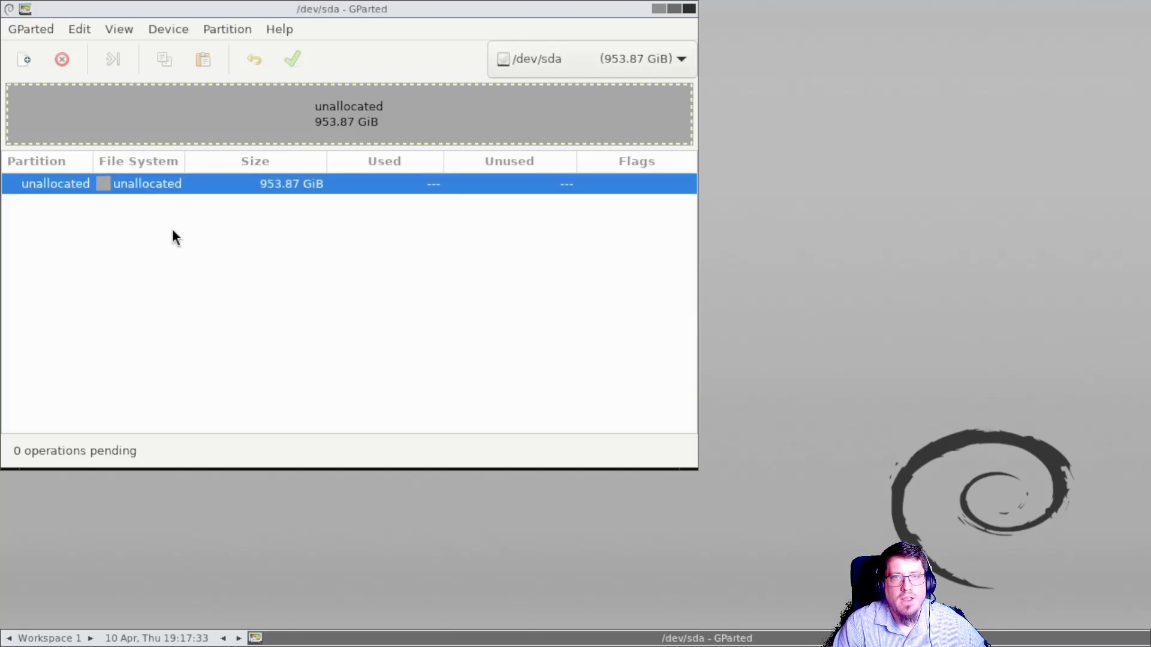
# Step: Move the GParted window aside, open a Terminal and begin the command sudo dd if=
pyautogui.moveTo(399, 8); pyautogui.dragTo(852, 168)
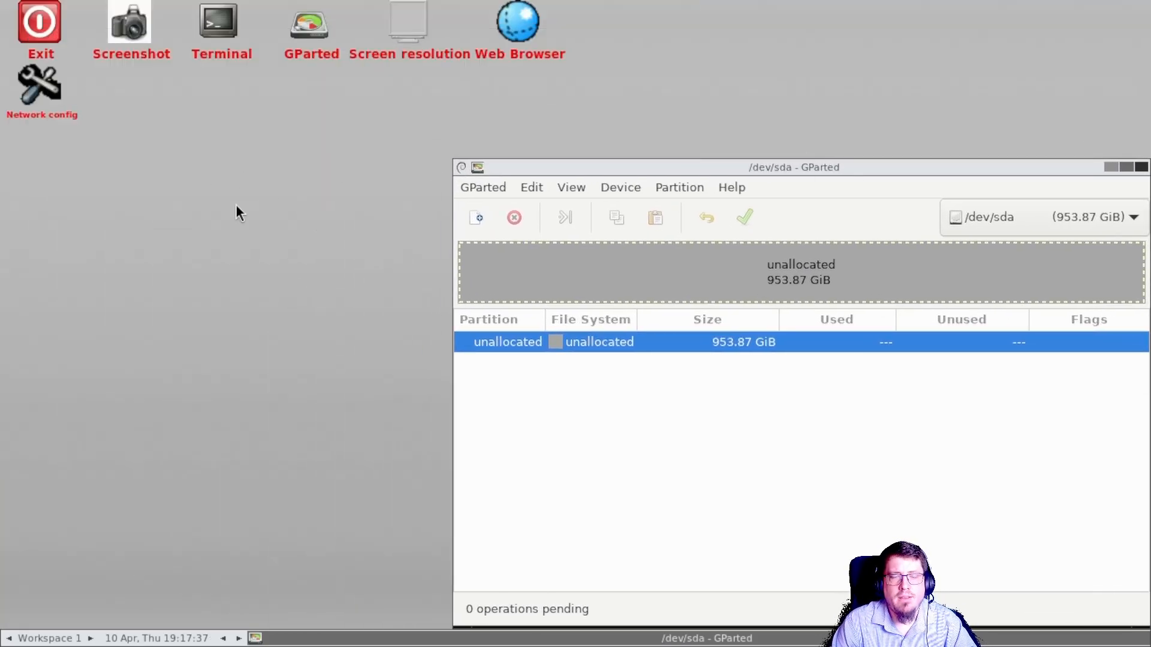
pyautogui.doubleClick(217, 31)
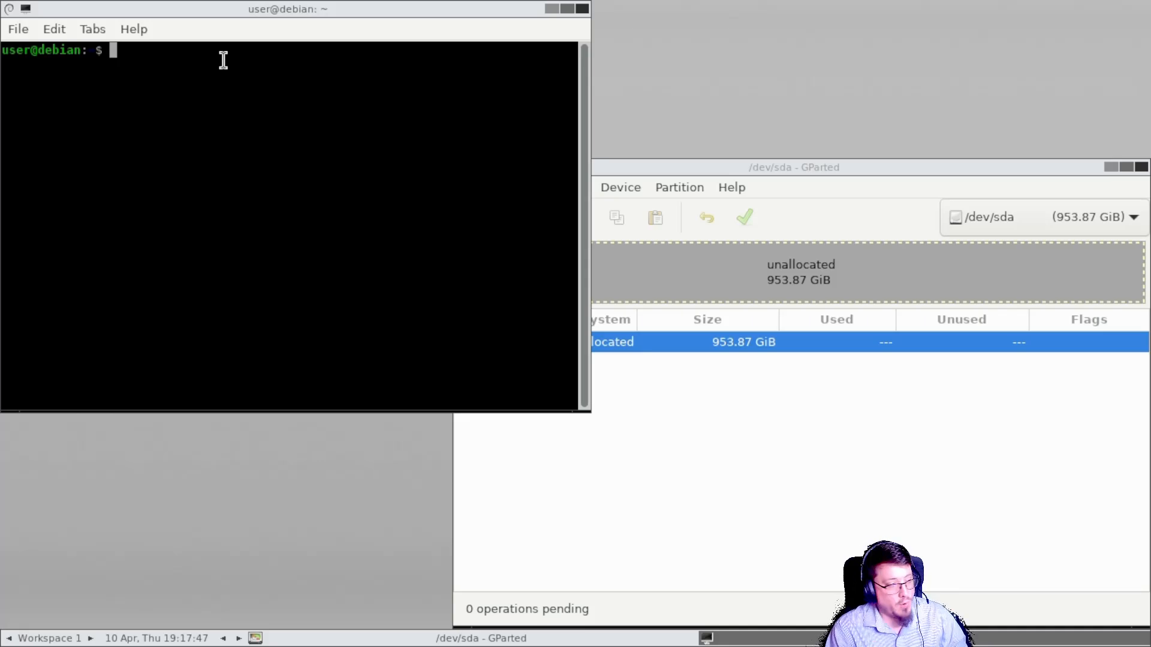
pyautogui.write('sudo dd')
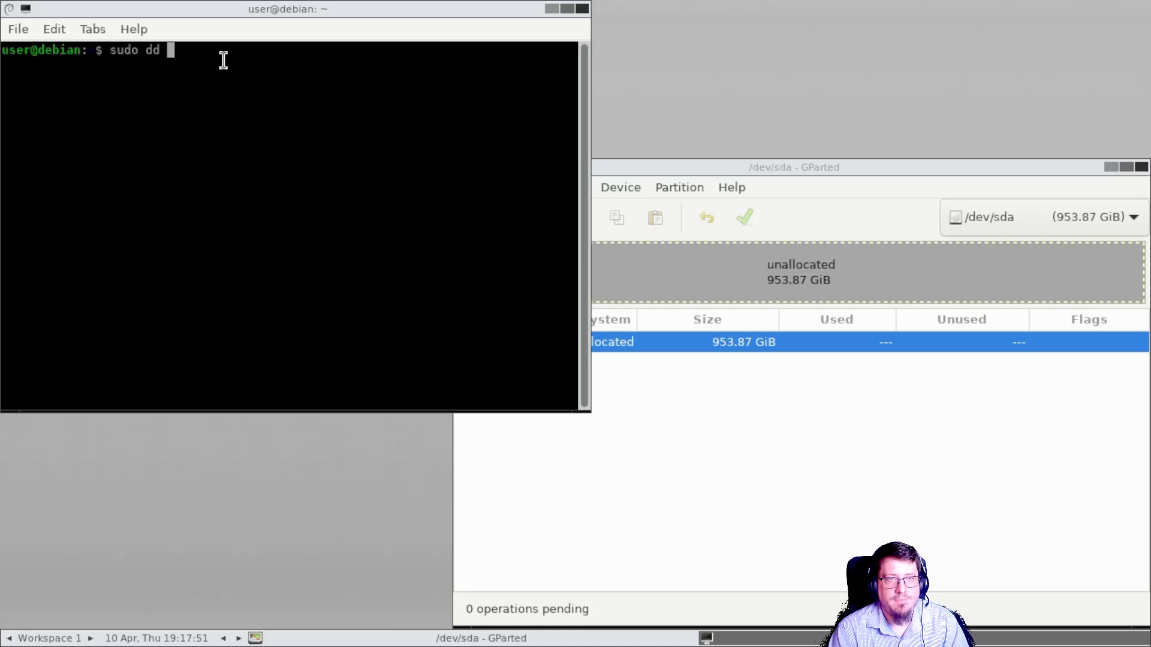
pyautogui.write('if')
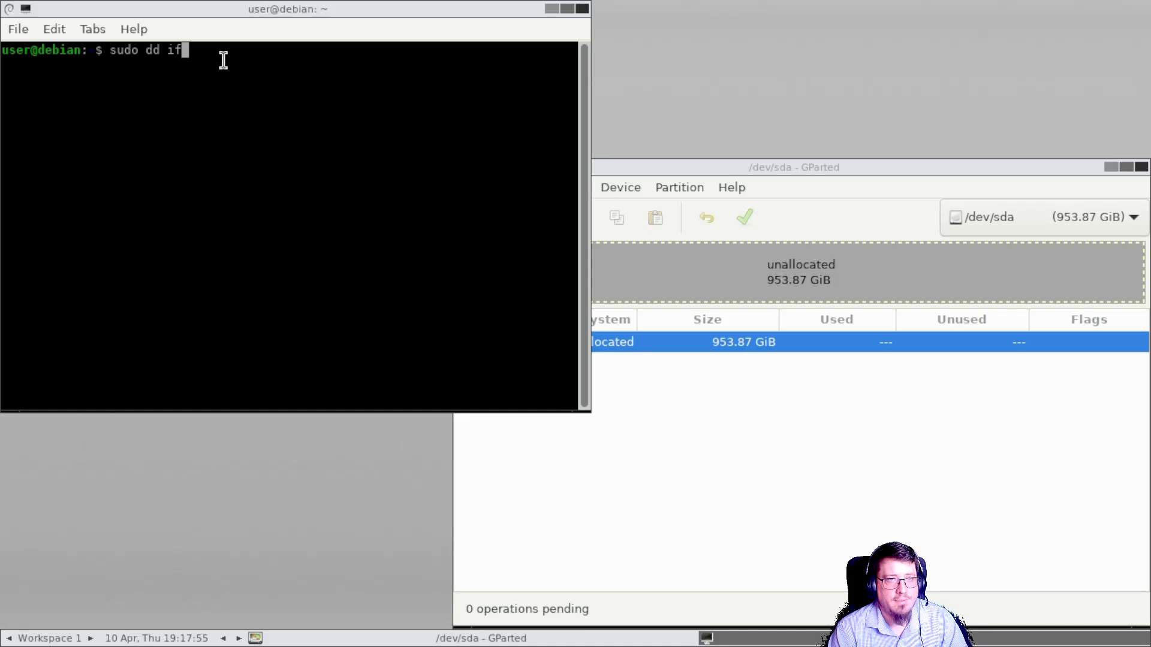
pyautogui.write('=')
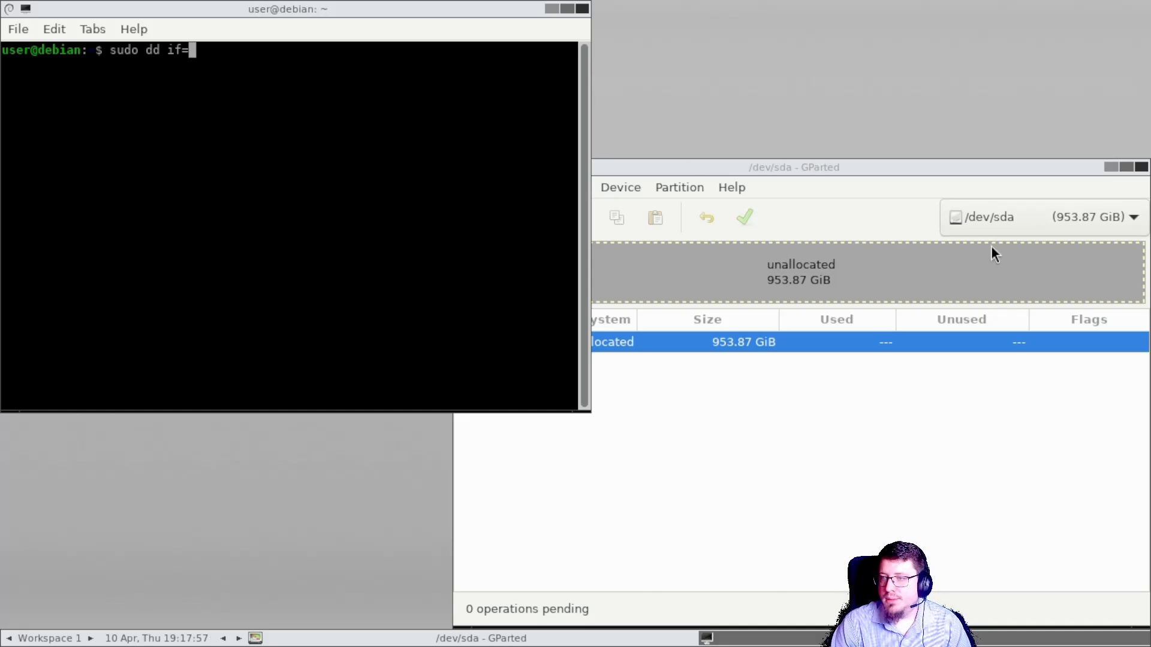
# Step: Check the NVMe disk's device name in GParted and set the dd input to /dev/nvme0n1, adding of=
pyautogui.click(1006, 217)
pyautogui.click(1002, 193)
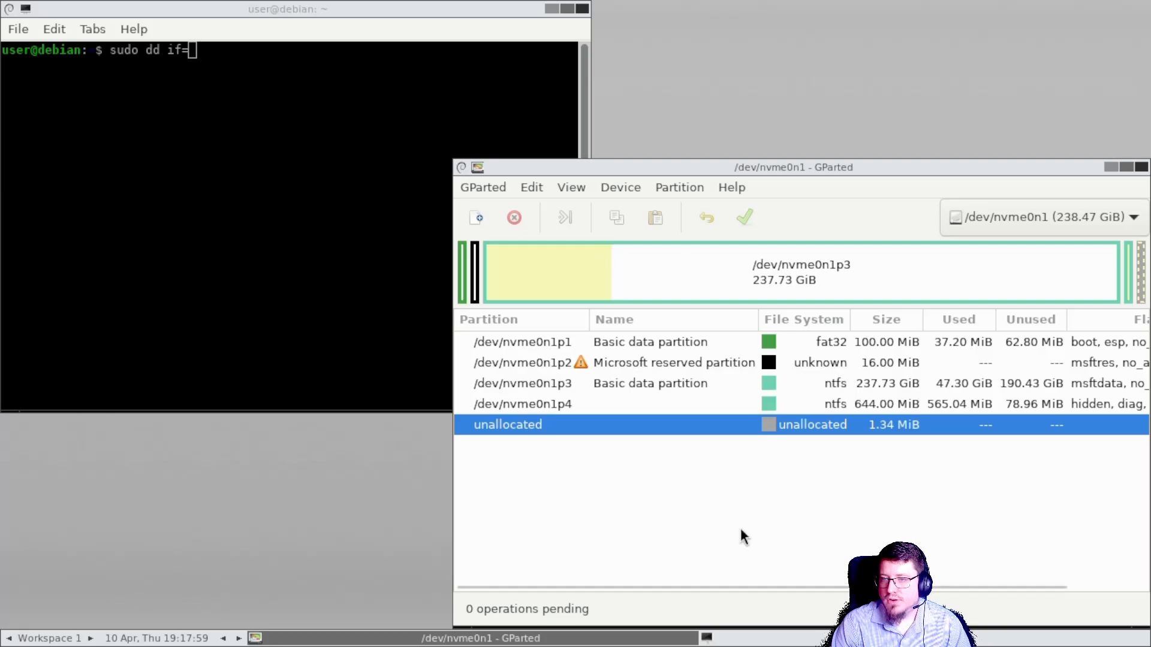
pyautogui.click(250, 198)
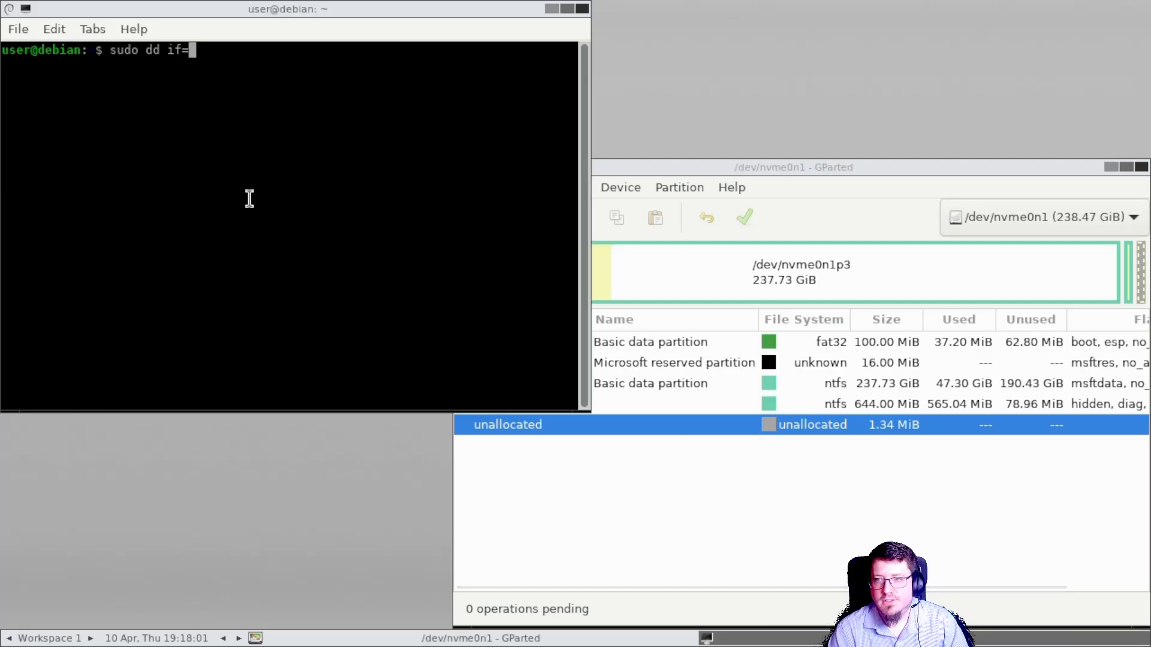
pyautogui.write('/dev/')
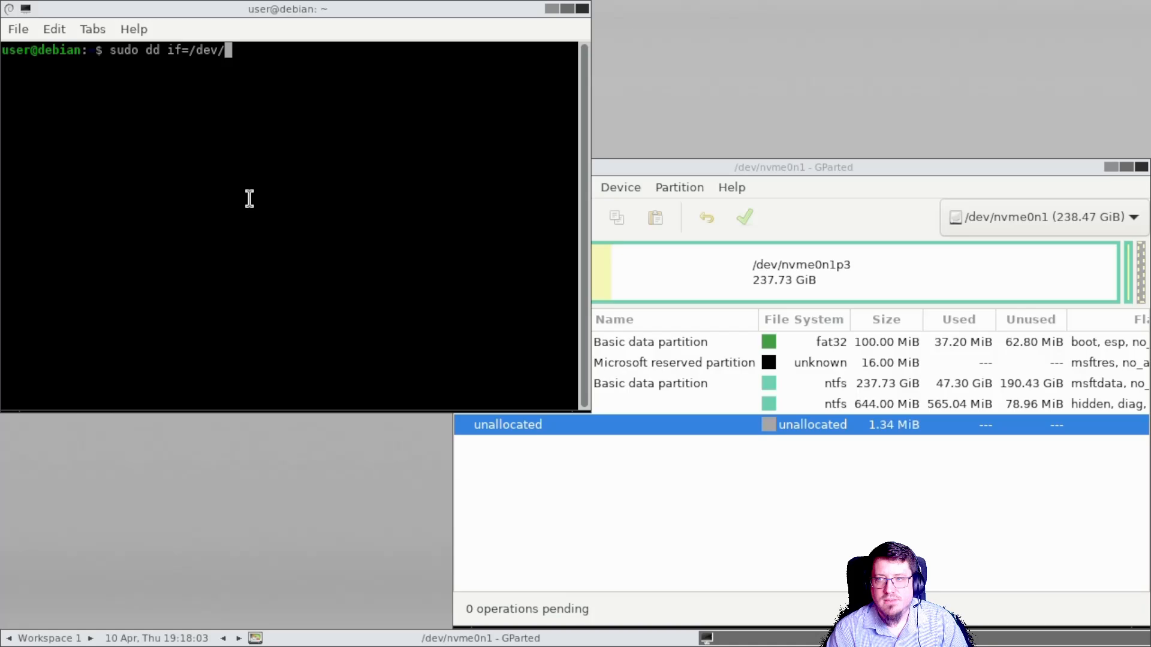
pyautogui.write('nvme')
pyautogui.press('BackSpace')
pyautogui.press('BackSpace')
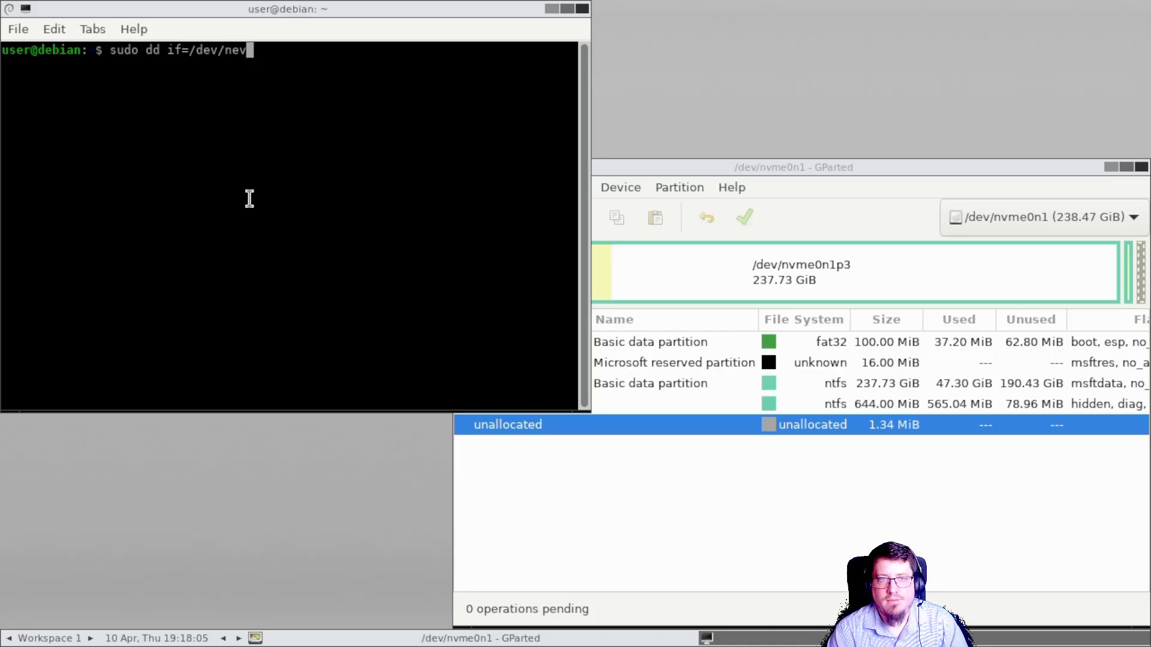
pyautogui.write('me0')
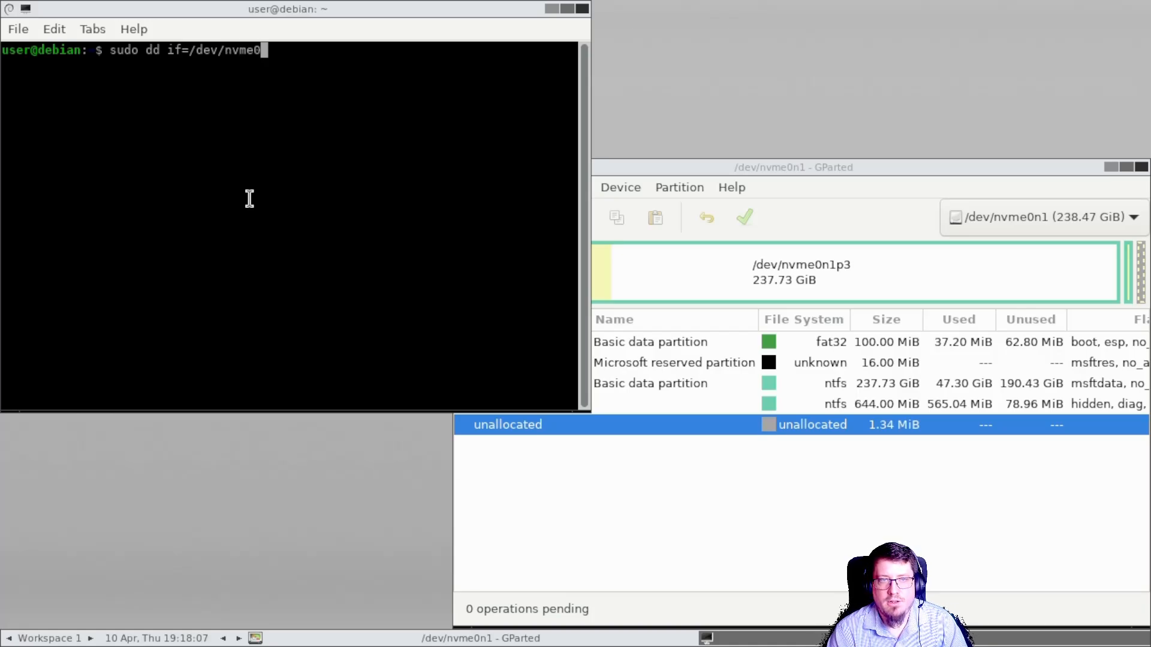
pyautogui.write('n1')
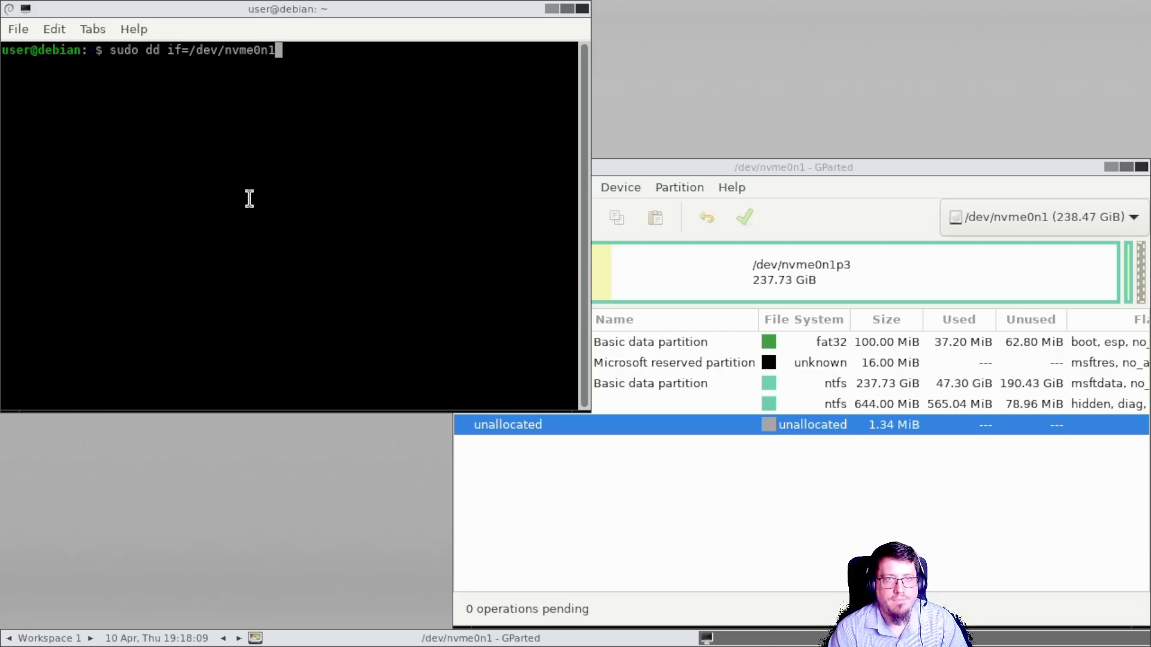
pyautogui.write(' ot')
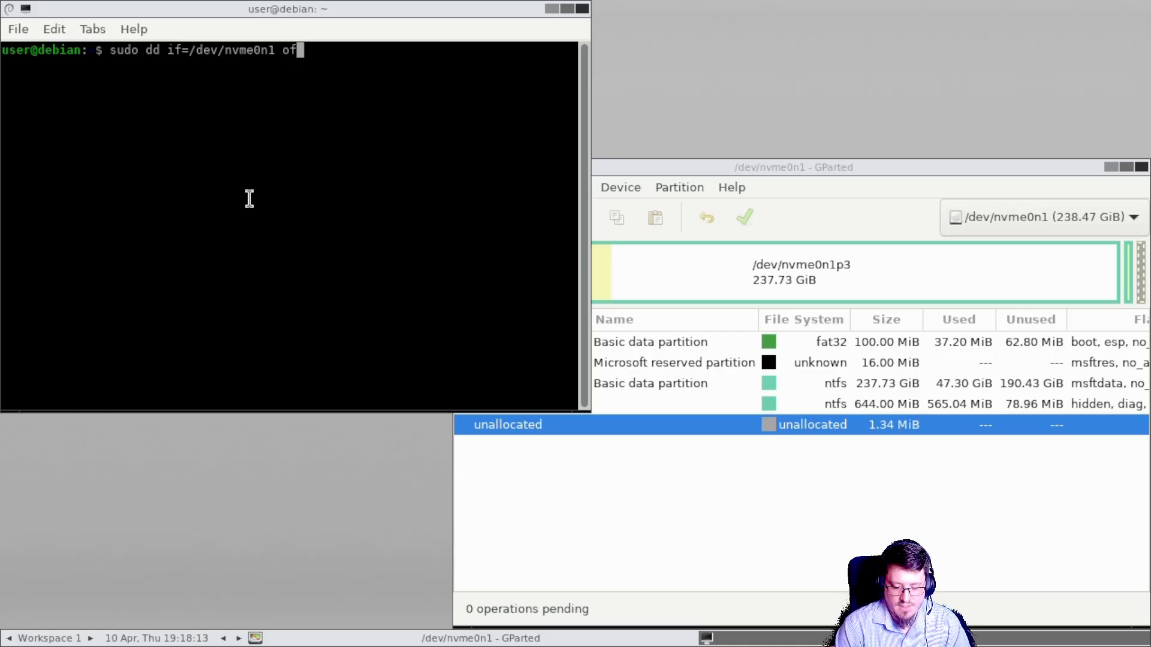
pyautogui.write('=')
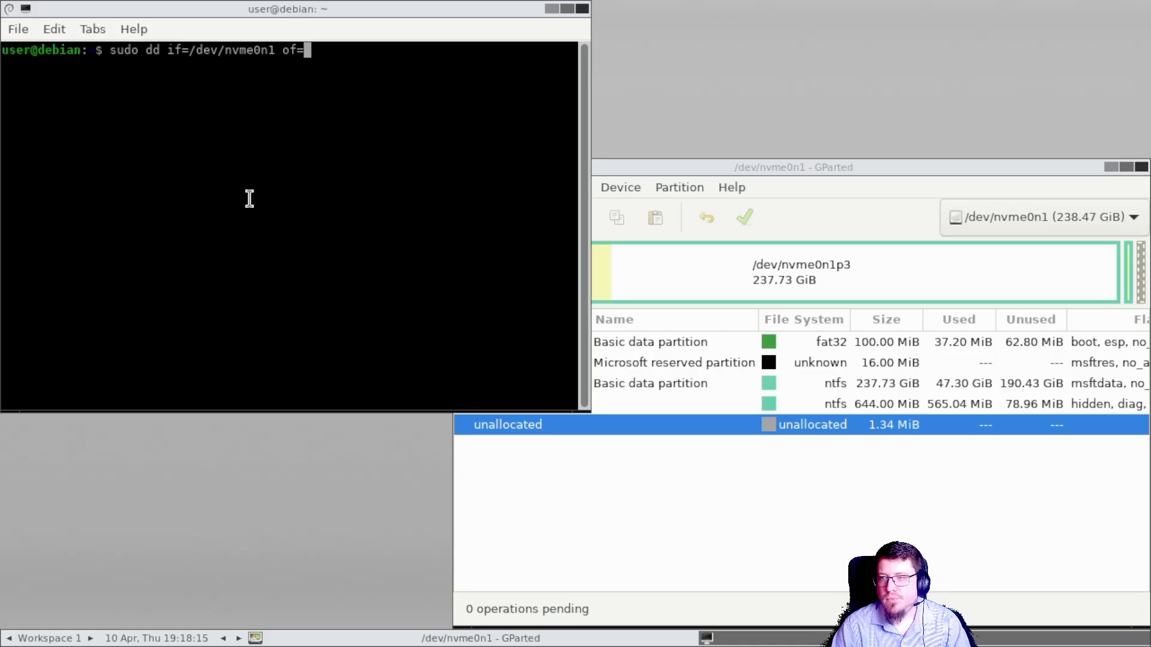
# Step: Check the target disk in GParted and complete the command with of=/dev/sda bs=32M status=progress
pyautogui.click(1041, 218)
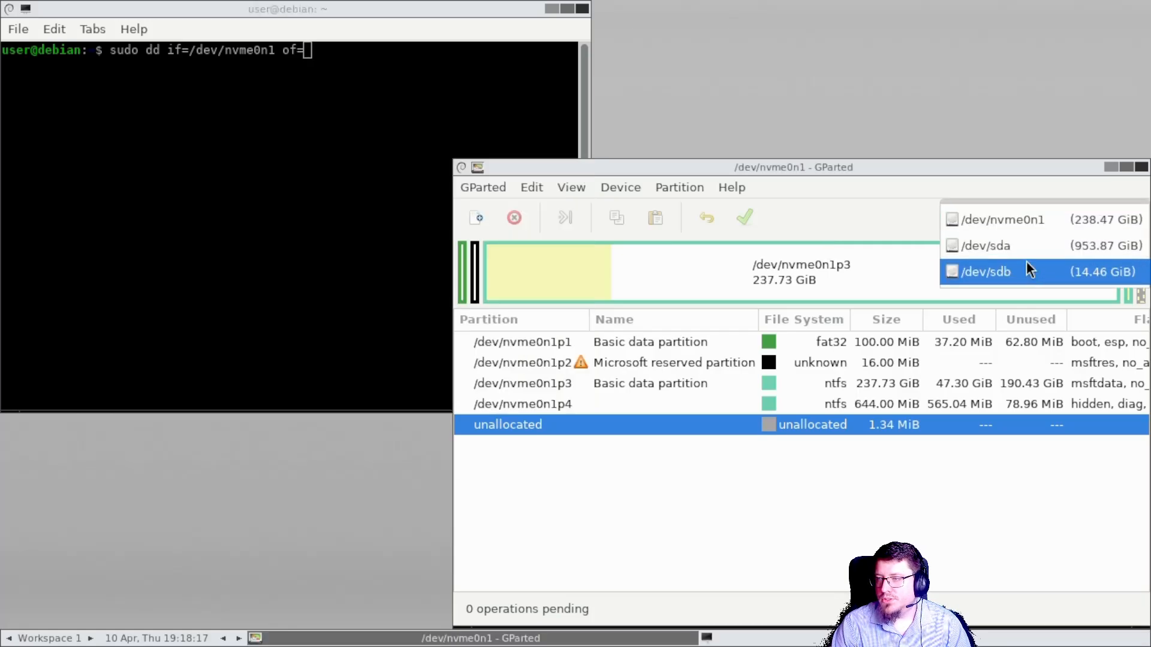
pyautogui.click(1106, 245)
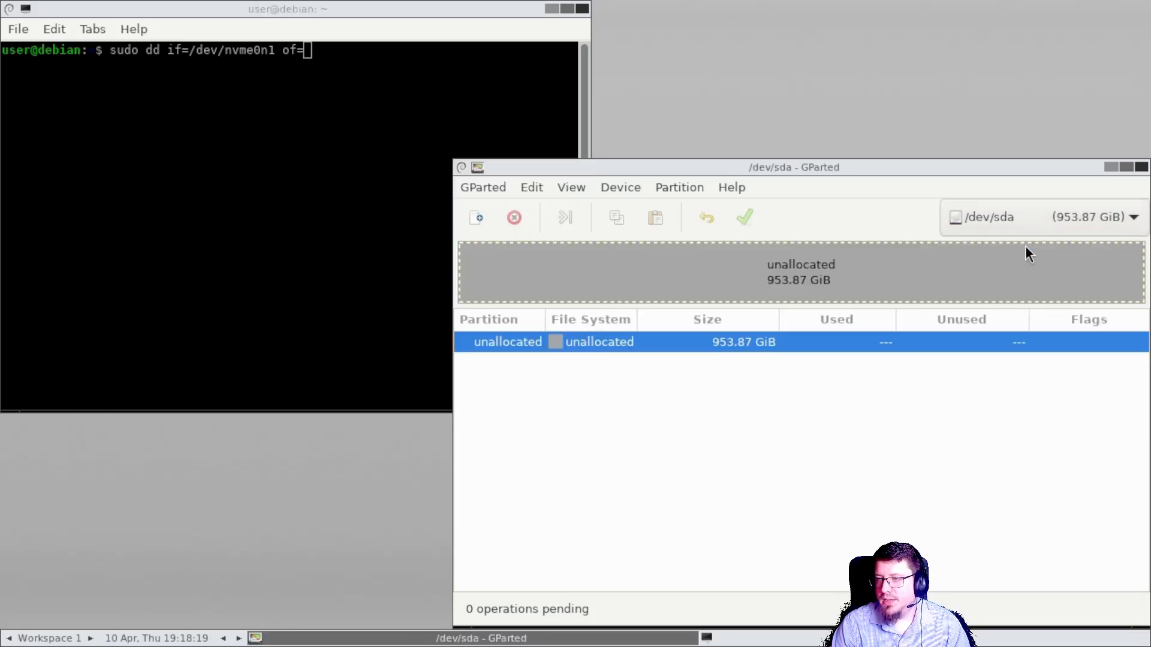
pyautogui.click(446, 80)
pyautogui.write('d')
pyautogui.press('BackSpace')
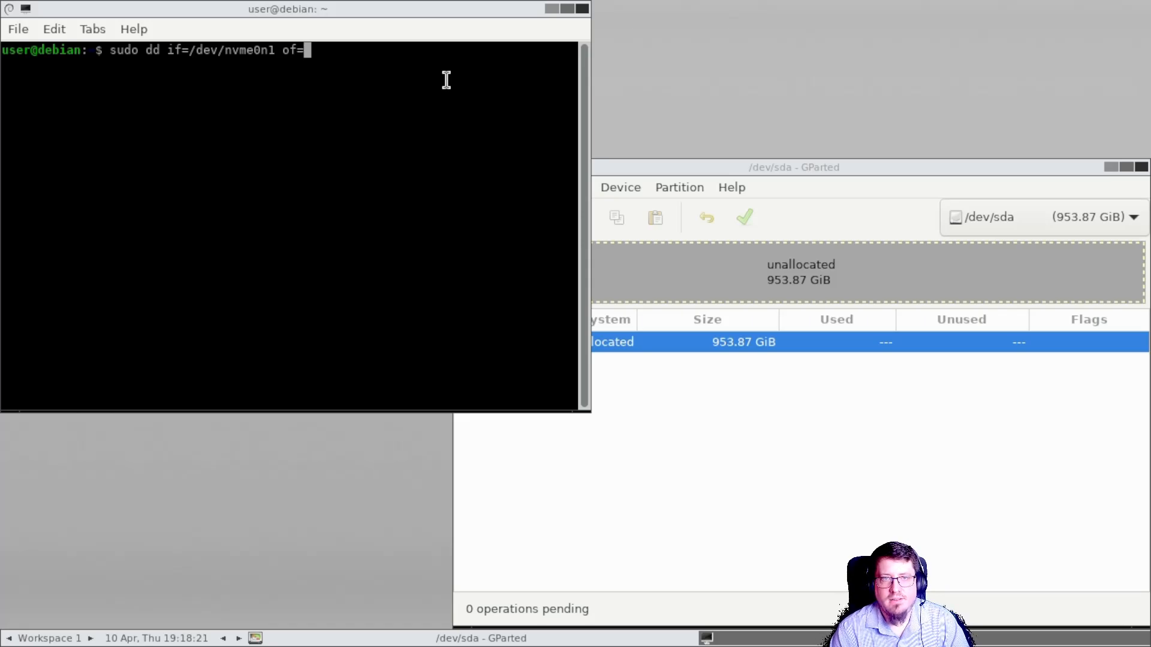
pyautogui.write('/e')
pyautogui.press('BackSpace')
pyautogui.write('dev/sda')
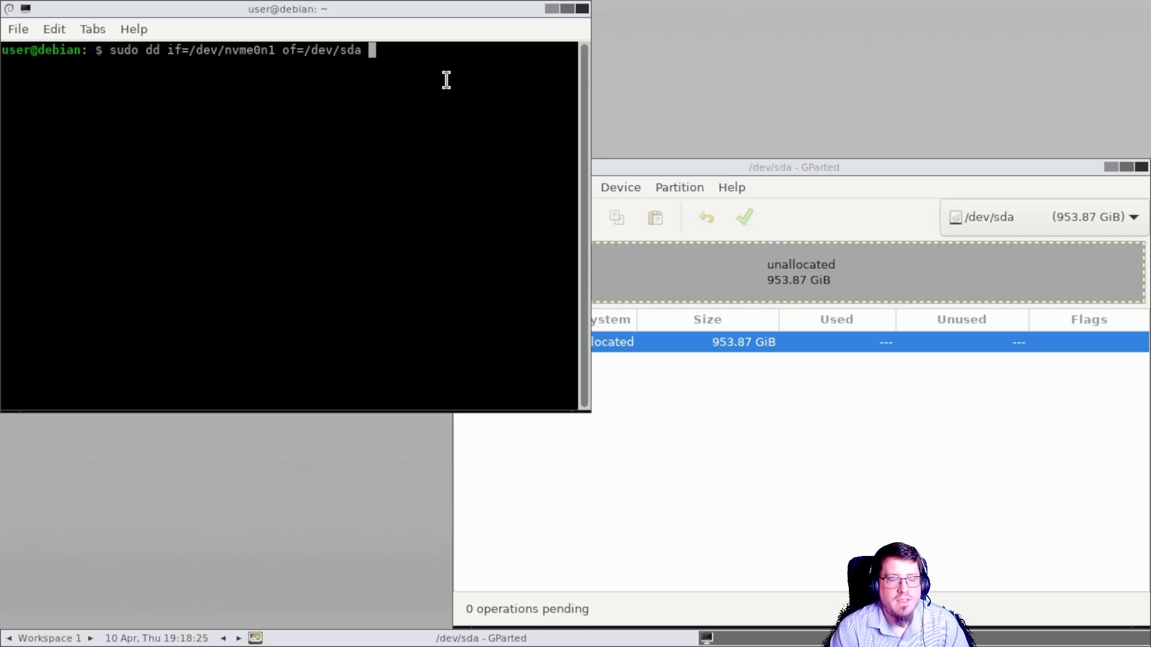
pyautogui.write(' bs=')
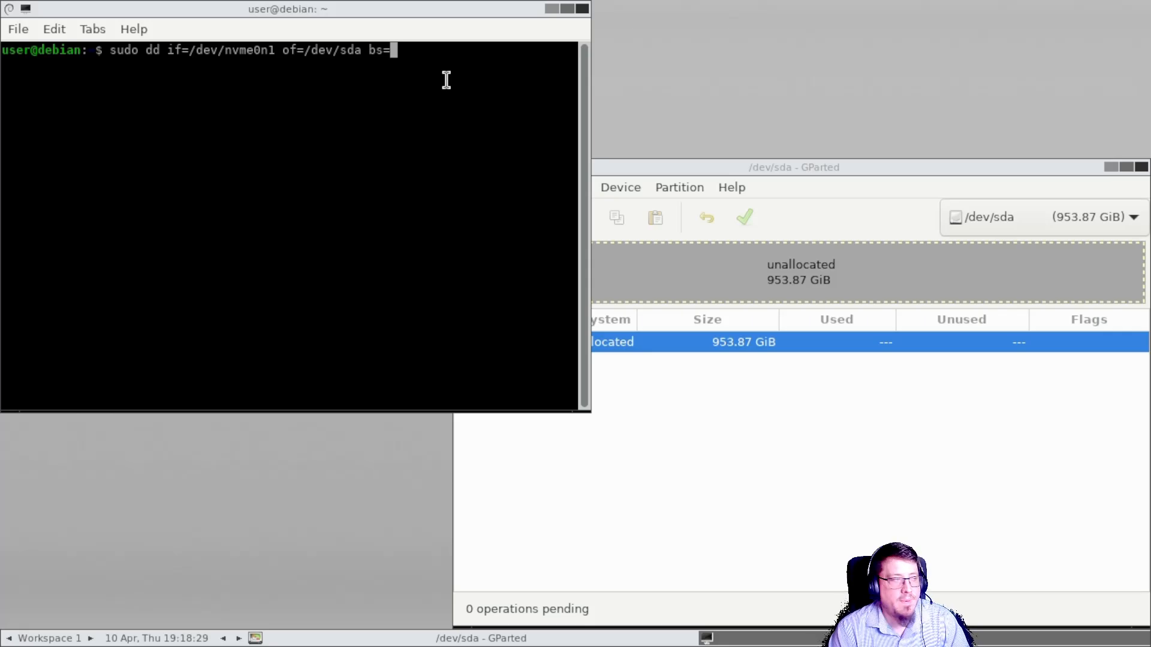
pyautogui.write('32M')
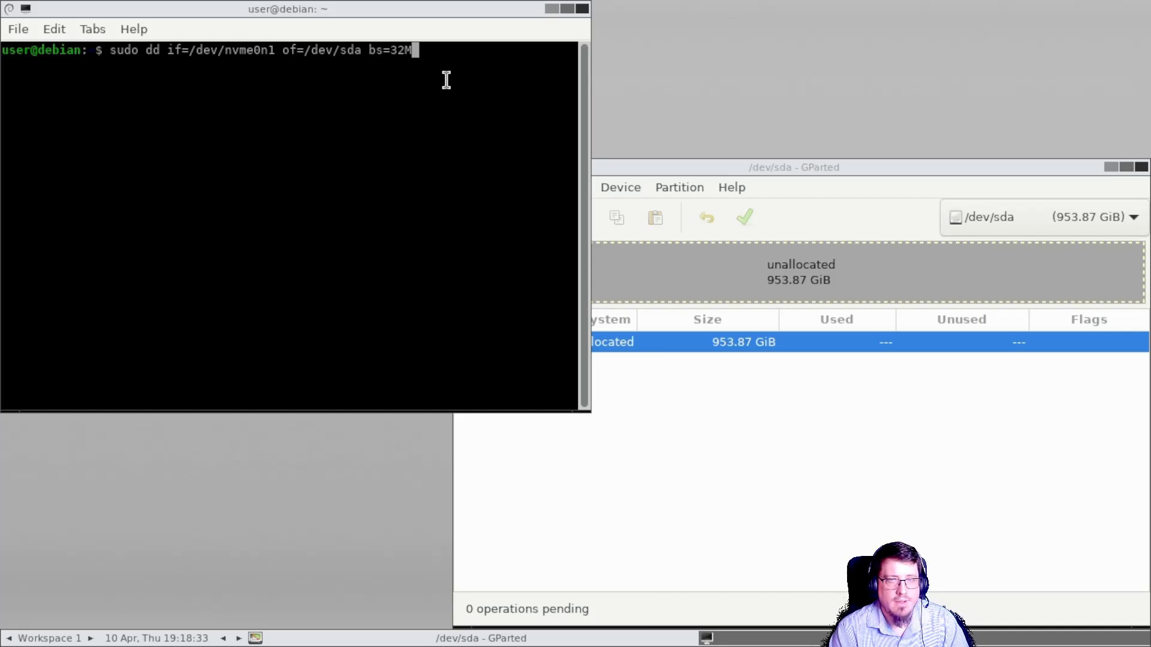
pyautogui.write(' stat')
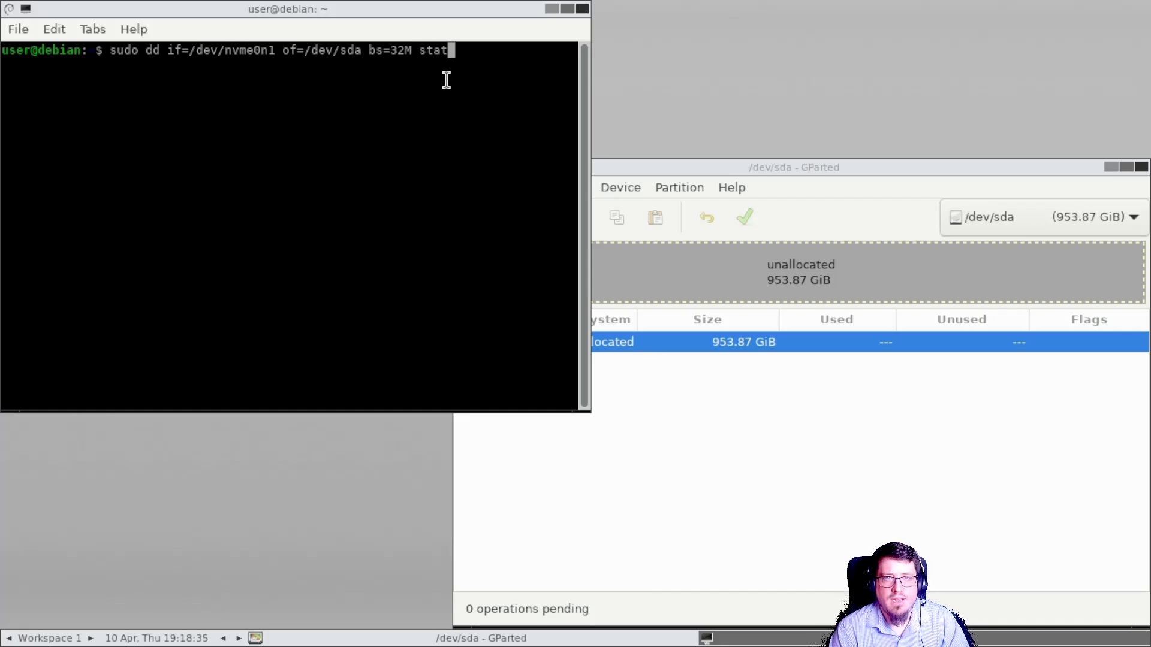
pyautogui.write('us=progress')
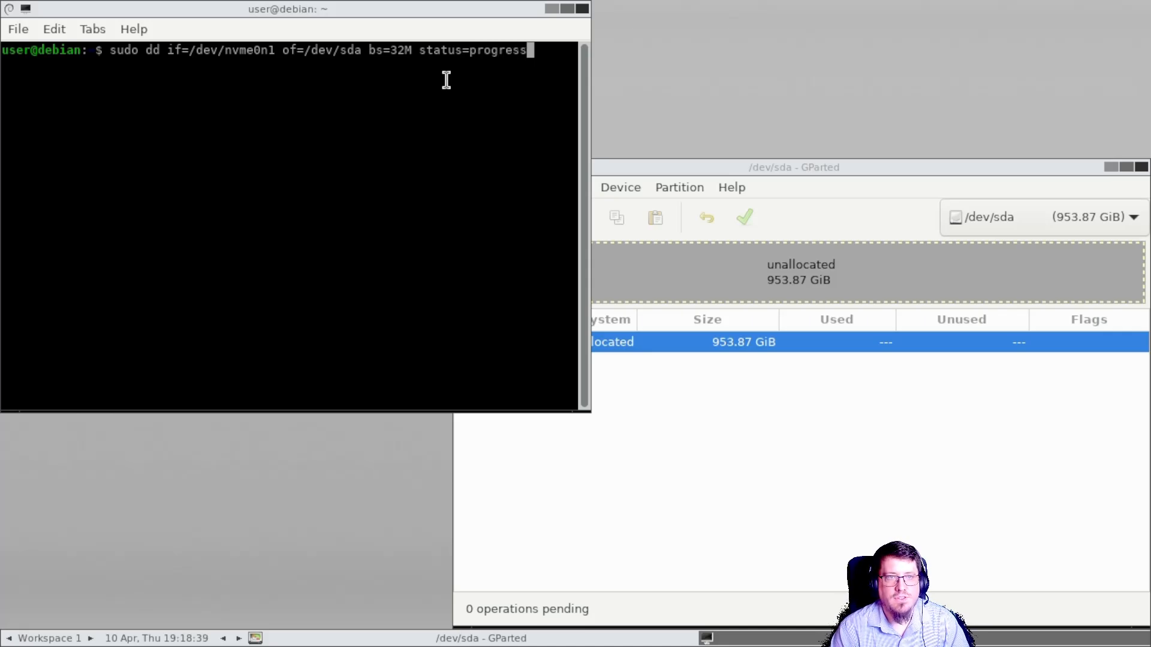
# Step: Run the dd clone command and enlarge the terminal text by zooming in
pyautogui.press('Return')
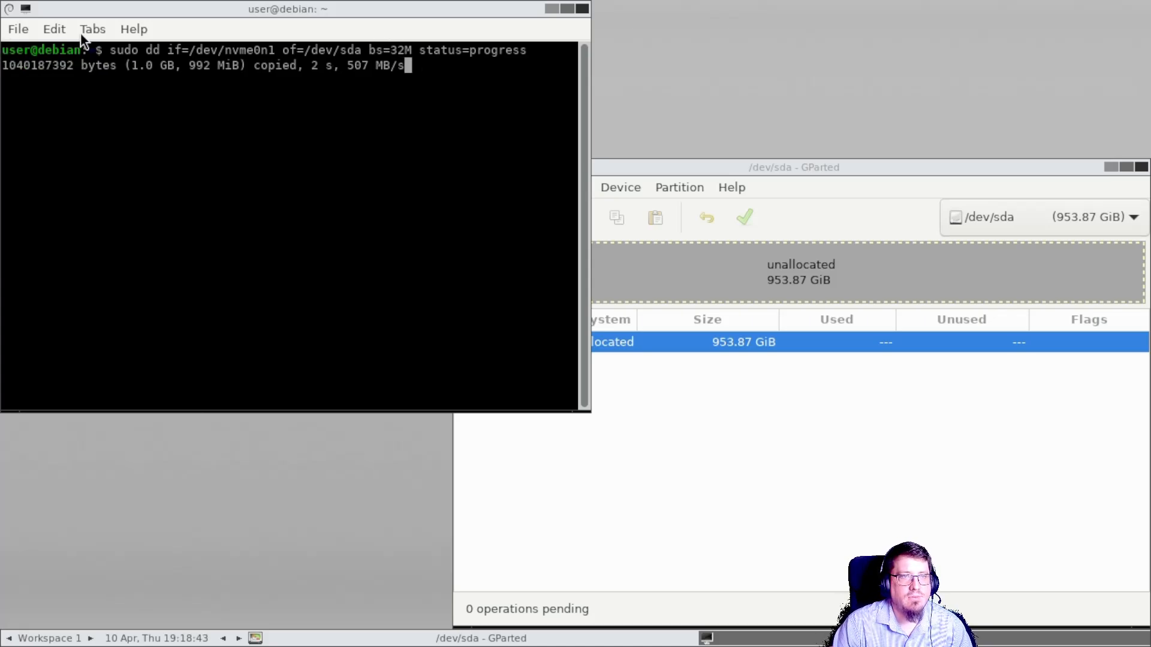
pyautogui.click(56, 30)
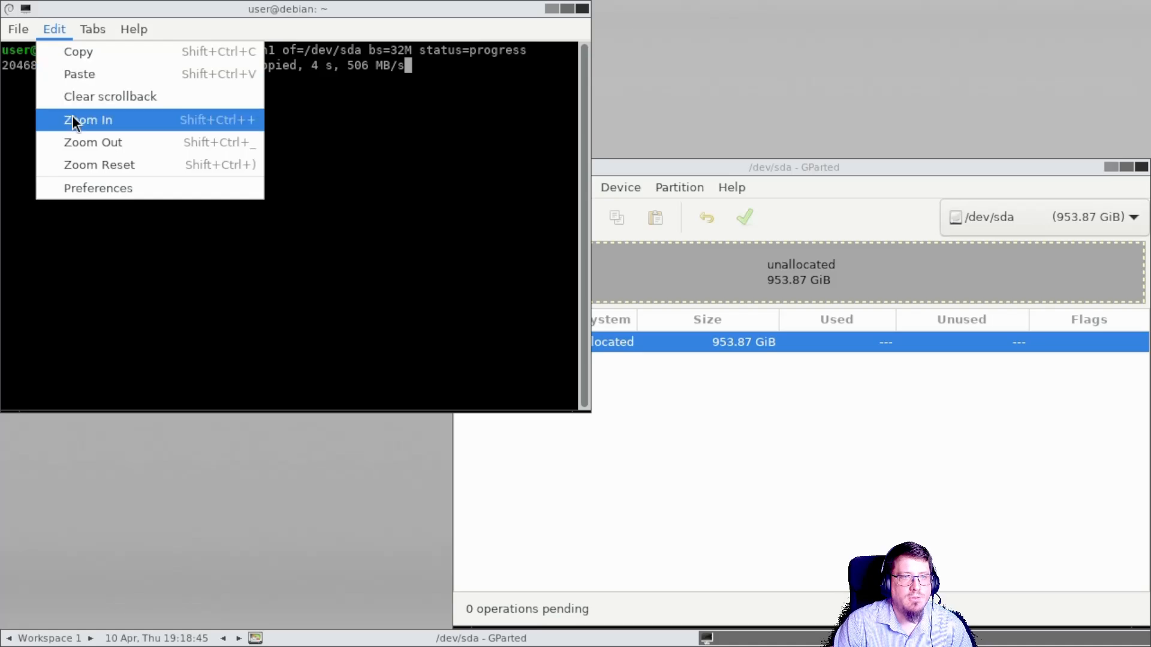
pyautogui.click(77, 123)
pyautogui.click(55, 30)
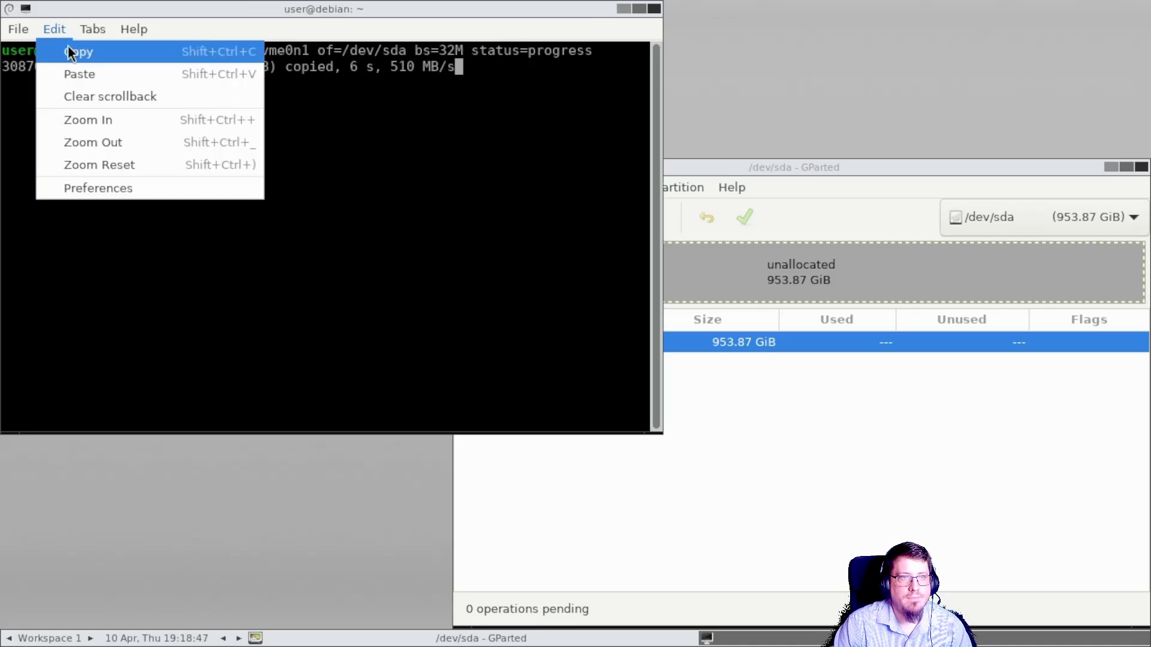
pyautogui.click(78, 118)
pyautogui.moveTo(642, 11); pyautogui.dragTo(683, 27)
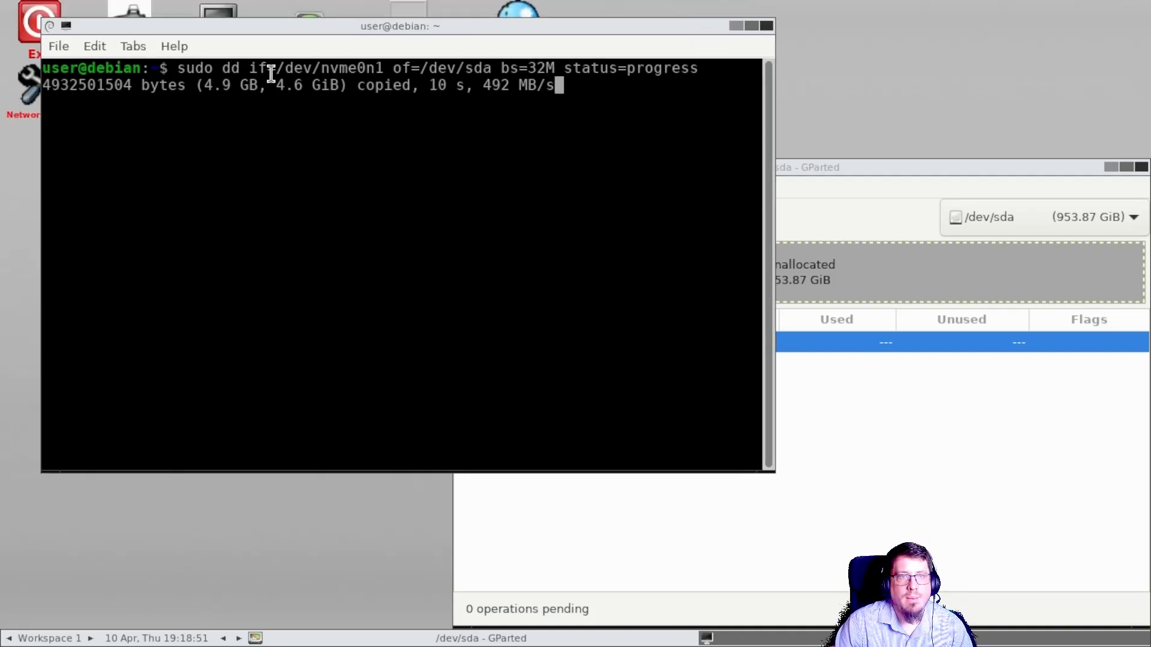
pyautogui.click(96, 47)
pyautogui.click(133, 142)
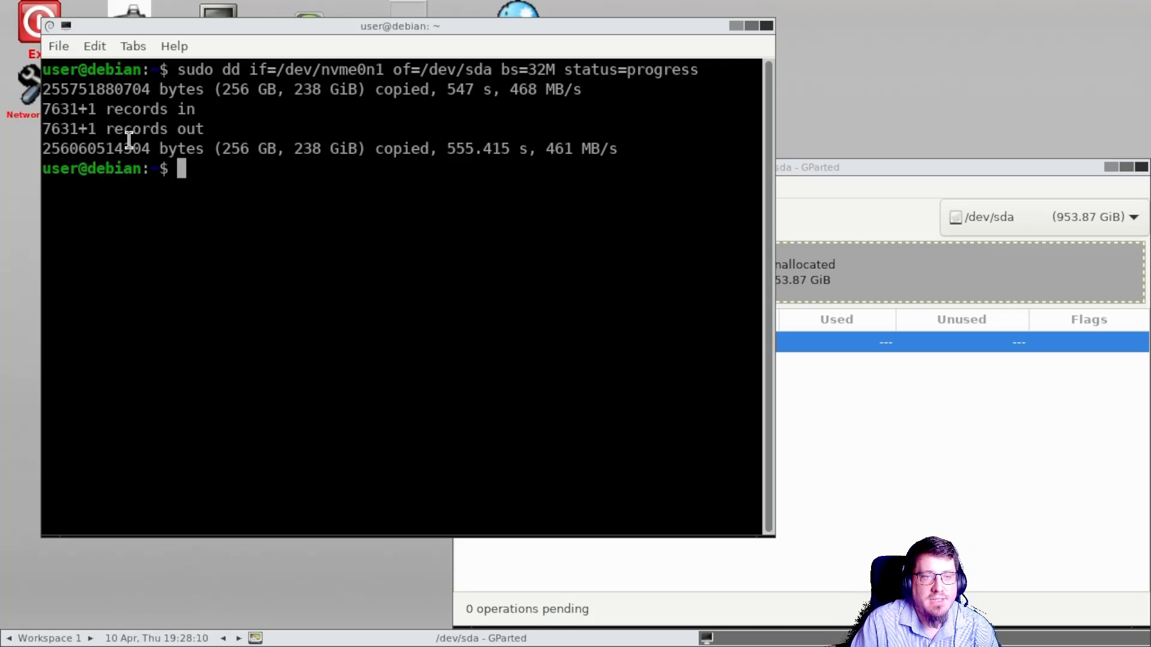
# Step: Examine the dd completion summary of bytes copied, time and speed
pyautogui.moveTo(106, 111); pyautogui.dragTo(358, 149)
pyautogui.click(365, 168)
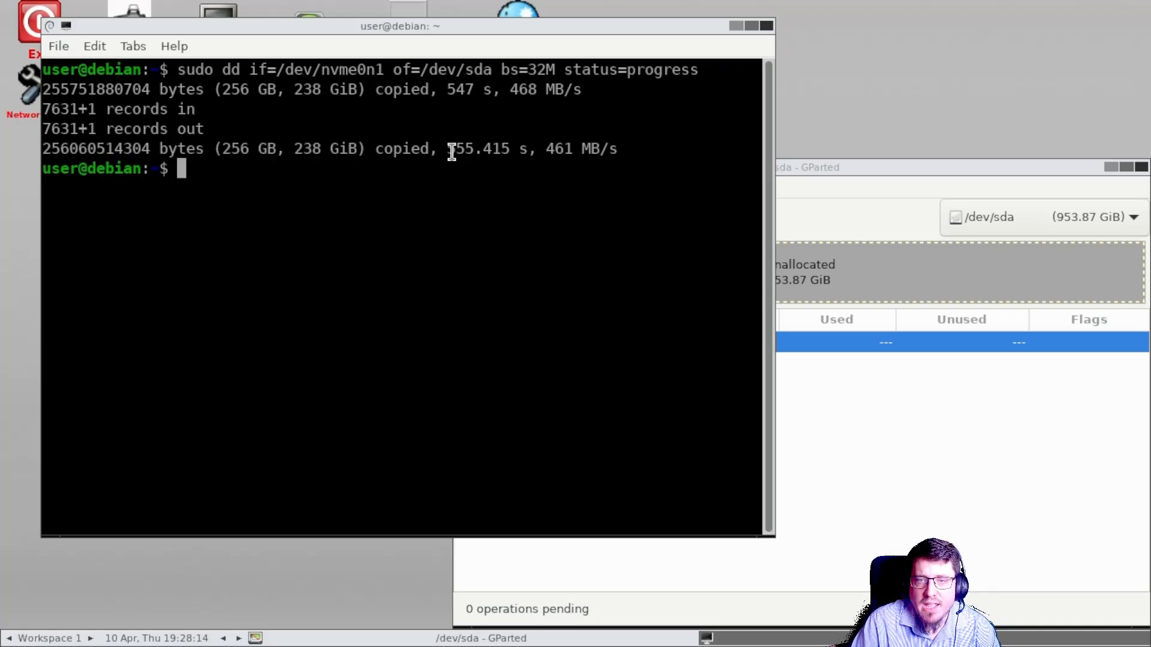
pyautogui.moveTo(458, 149); pyautogui.dragTo(473, 149)
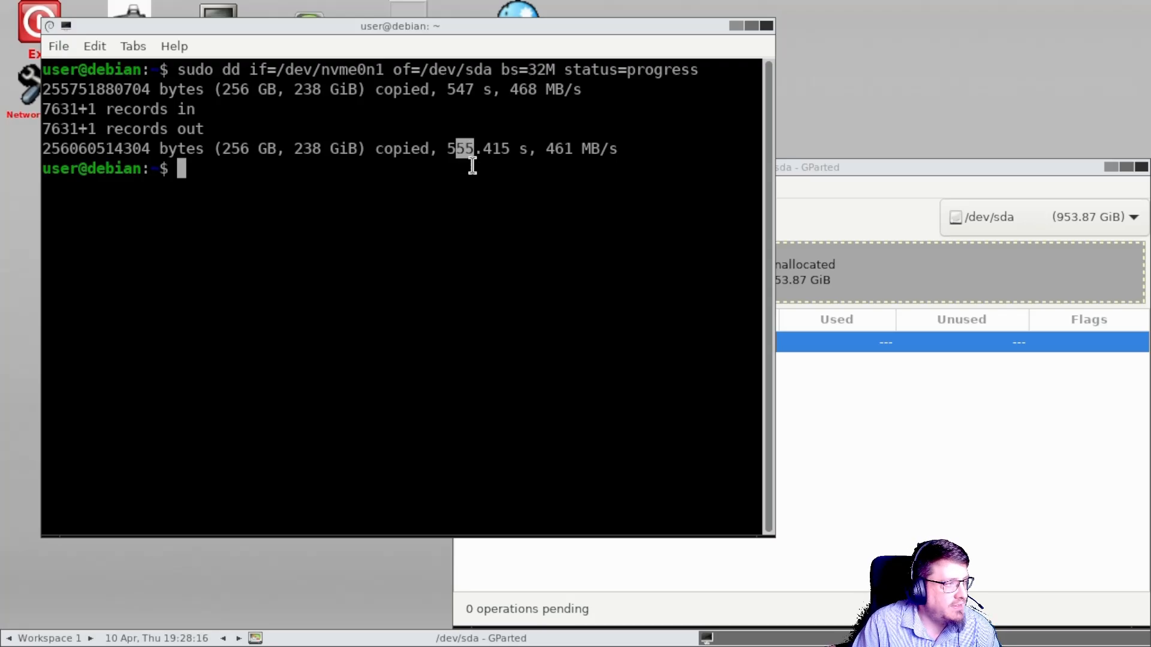
pyautogui.click(469, 189)
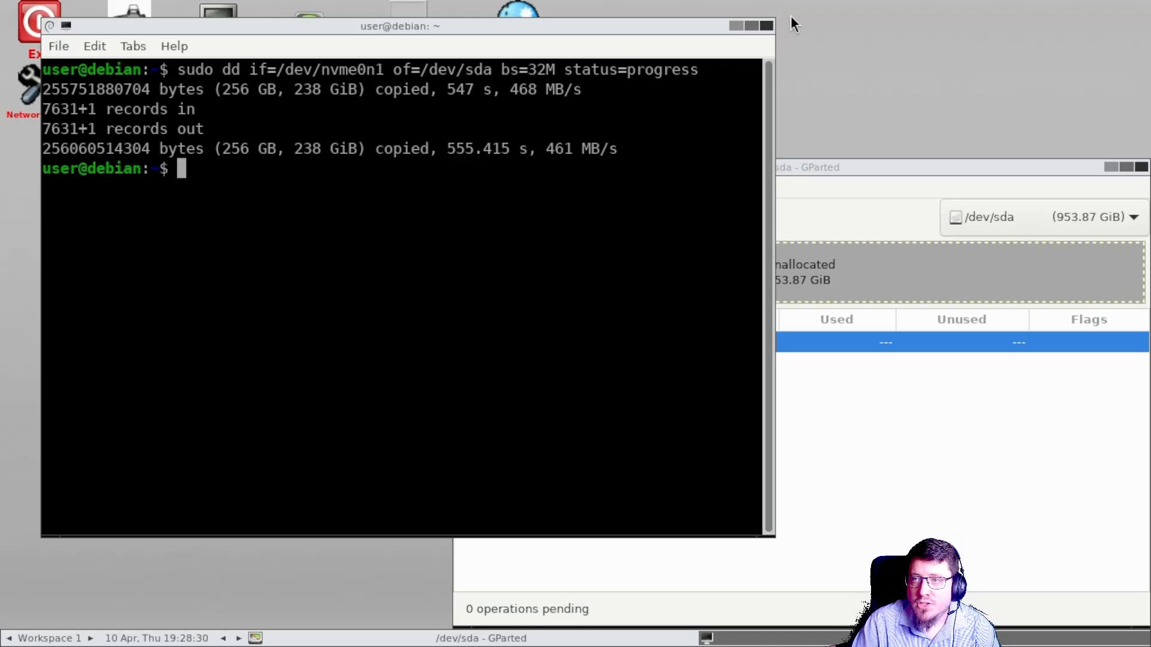
# Step: Close the terminal and refresh GParted's devices, ignoring the GPT space warning
pyautogui.click(767, 25)
pyautogui.moveTo(841, 169); pyautogui.dragTo(506, 59)
pyautogui.click(149, 77)
pyautogui.click(159, 97)
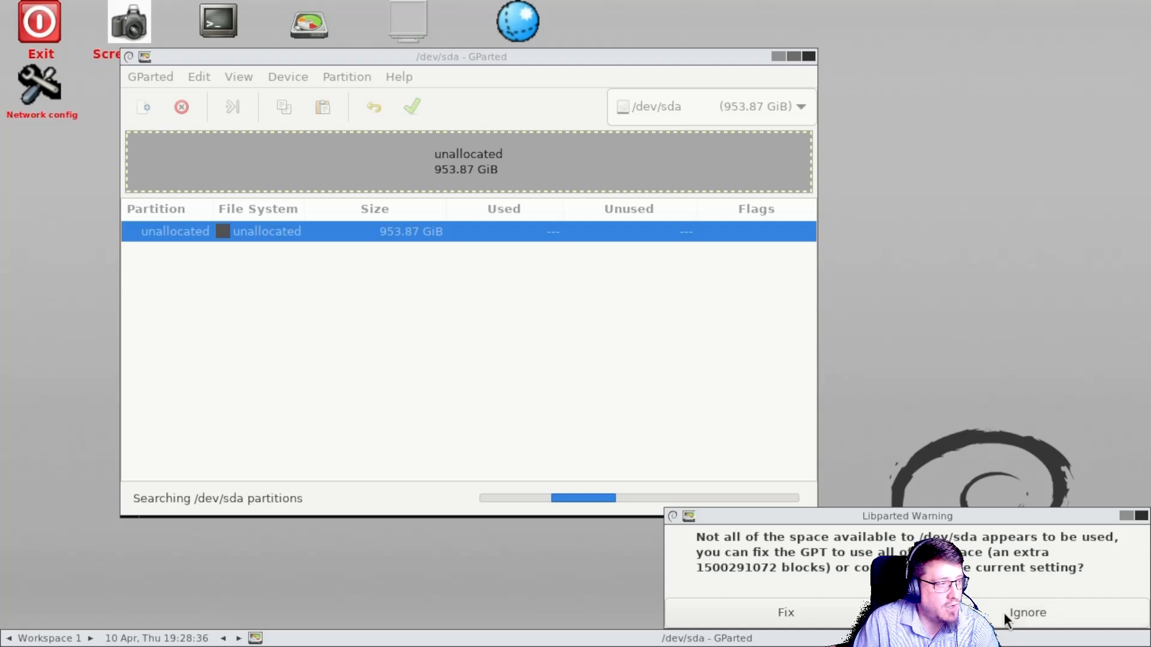
pyautogui.click(1034, 609)
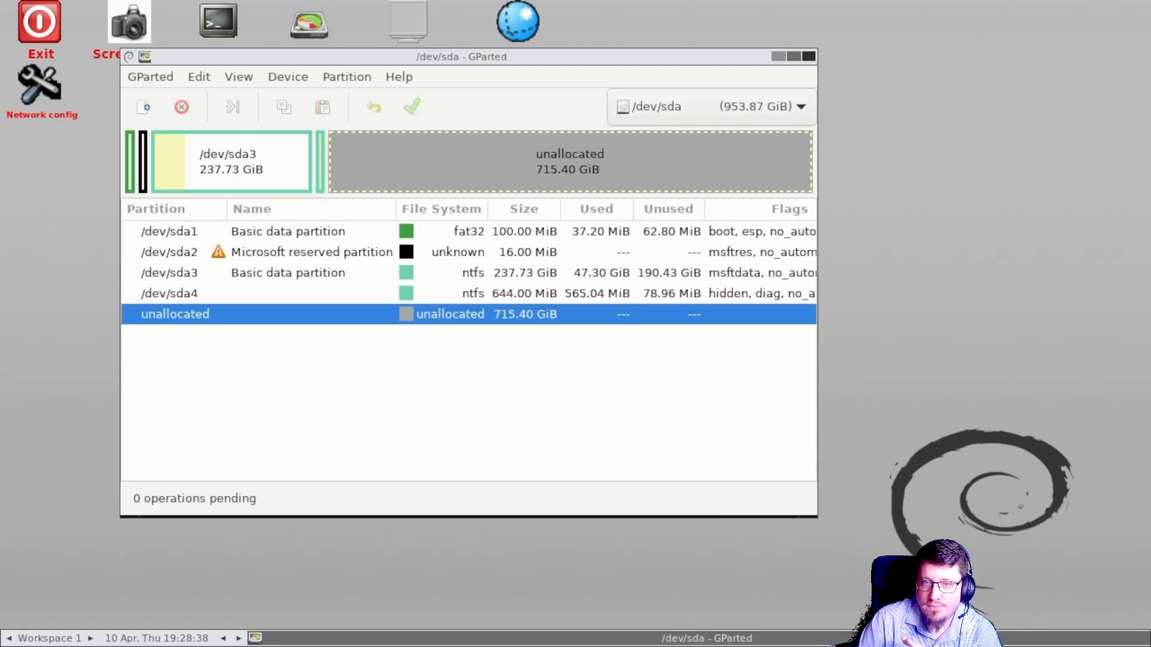
# Step: Move /dev/sda4 to the very end of the disk with Resize/Move
pyautogui.click(322, 159)
pyautogui.rightClick(321, 159)
pyautogui.click(358, 212)
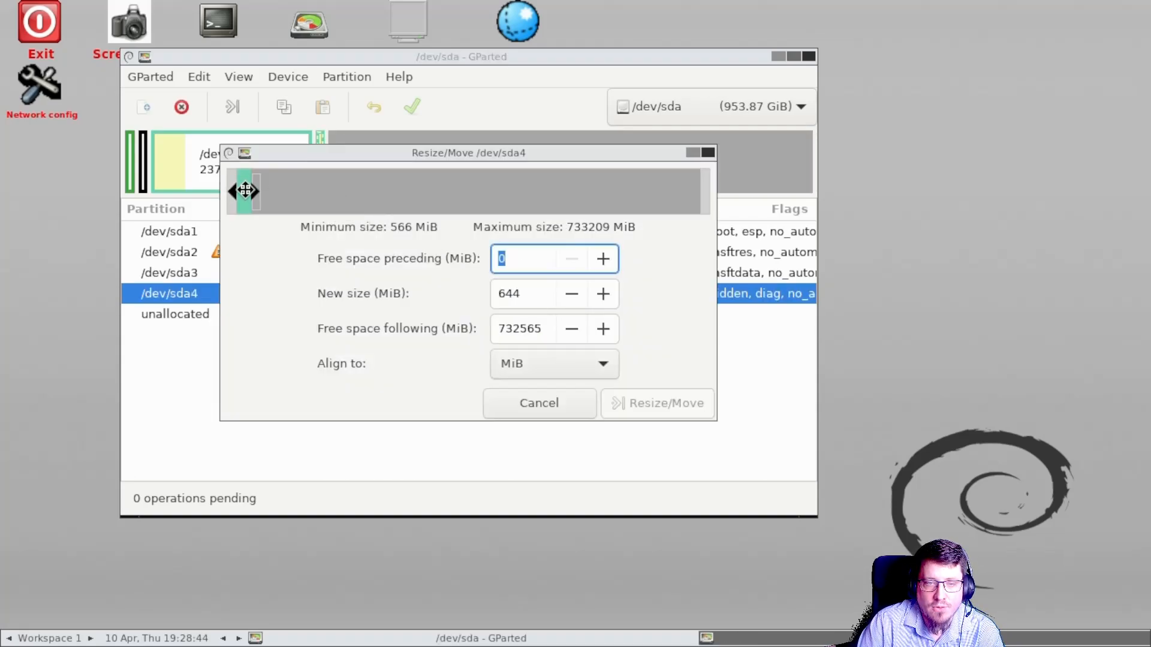
pyautogui.moveTo(245, 191); pyautogui.dragTo(996, 237)
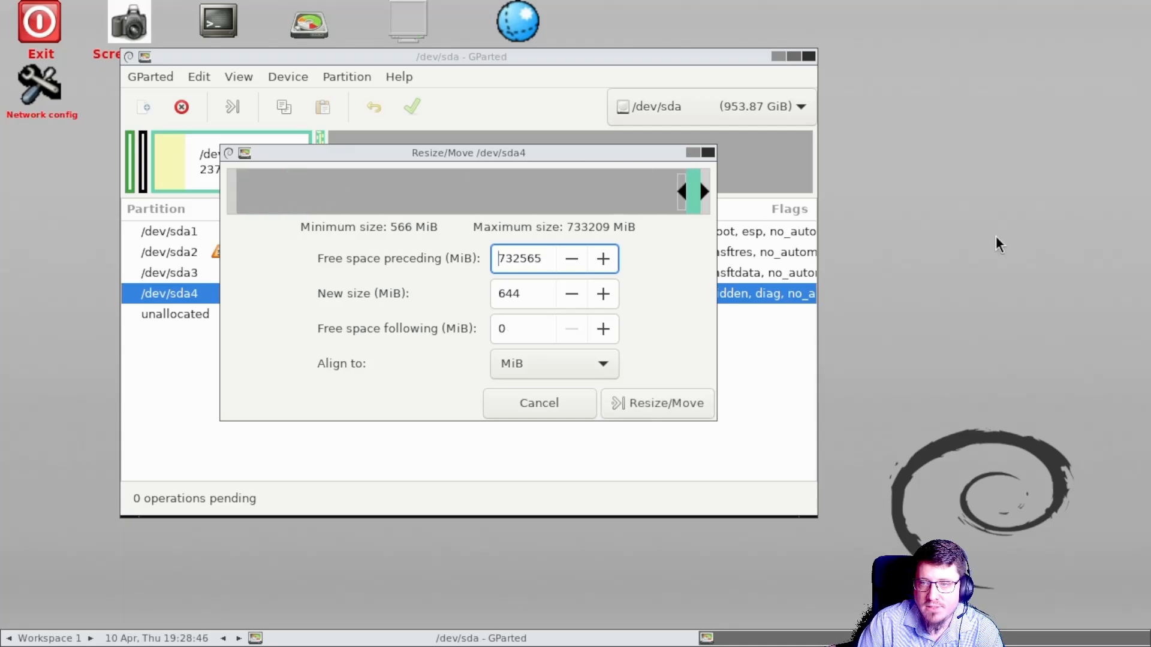
pyautogui.click(643, 401)
pyautogui.click(543, 391)
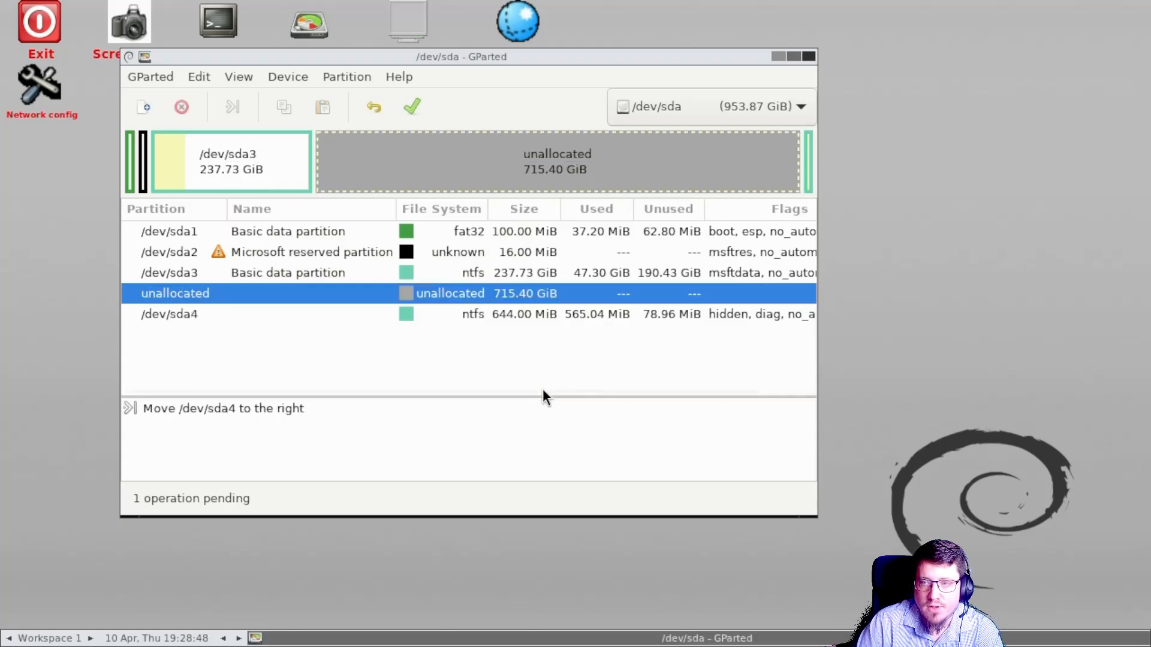
# Step: Grow /dev/sda3 to fill all the unallocated space with Resize/Move
pyautogui.click(228, 151)
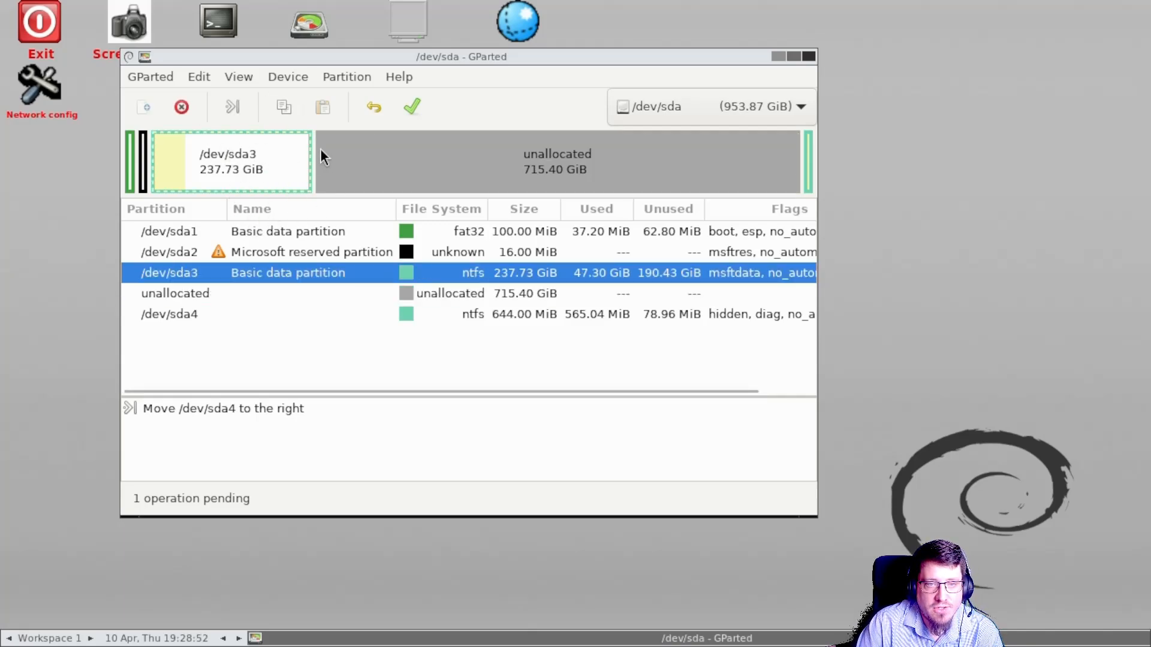
pyautogui.rightClick(281, 159)
pyautogui.click(324, 213)
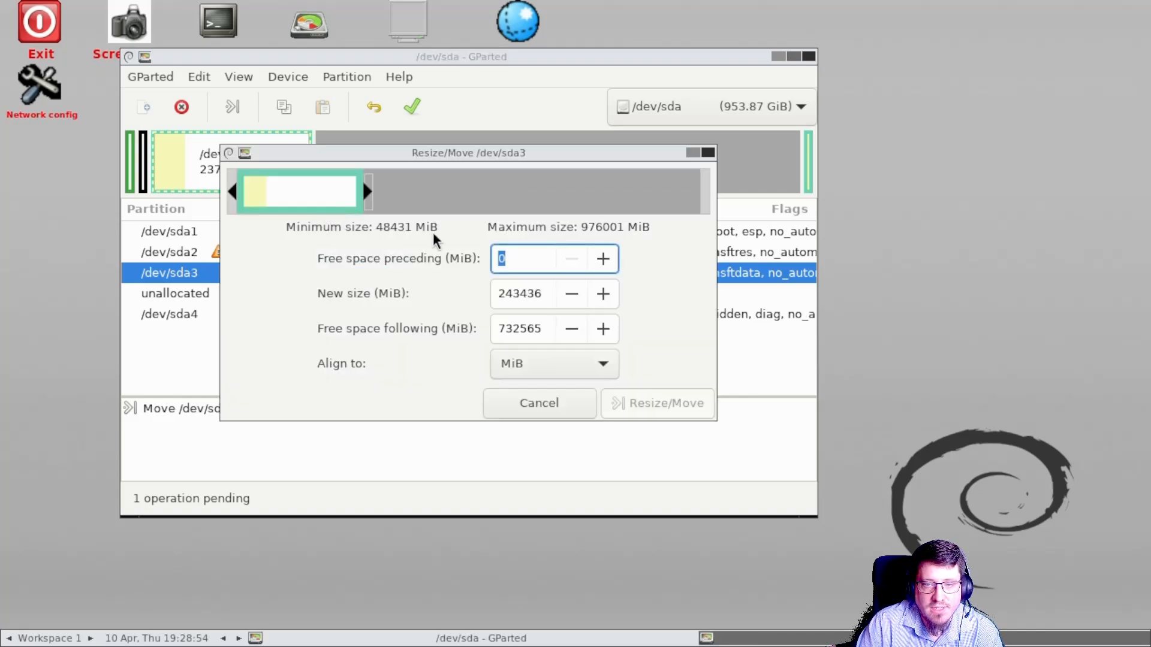
pyautogui.moveTo(367, 193); pyautogui.dragTo(720, 202)
pyautogui.click(660, 400)
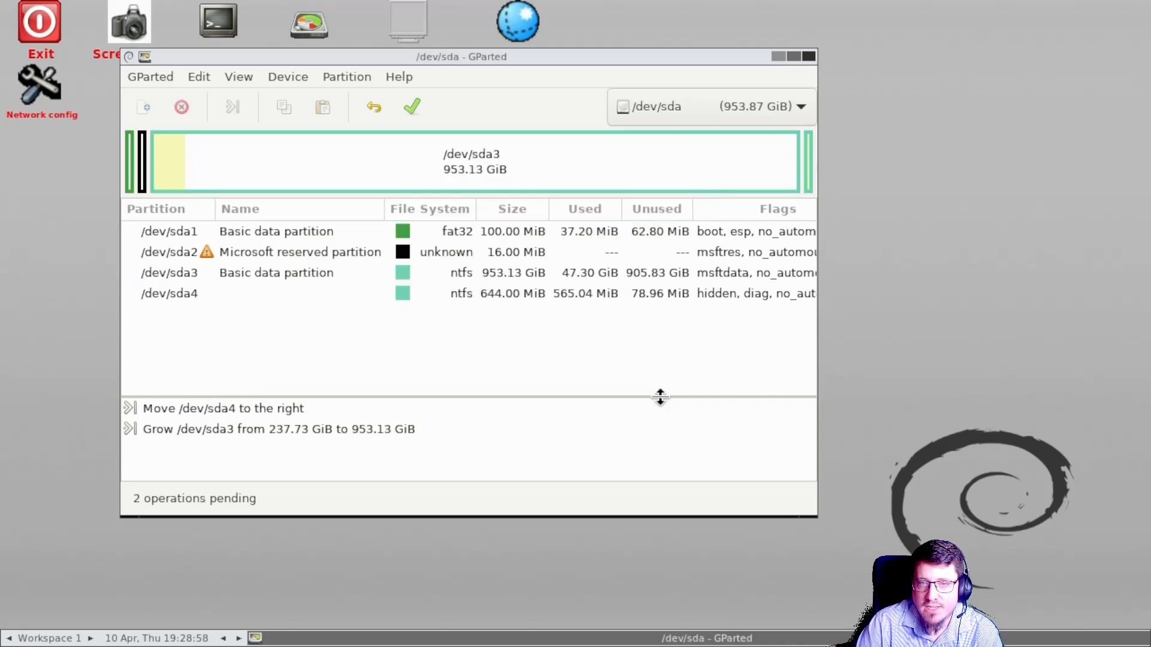
# Step: Apply the pending operations, fixing the GPT to use all available space, and close the progress dialog
pyautogui.click(421, 106)
pyautogui.click(563, 346)
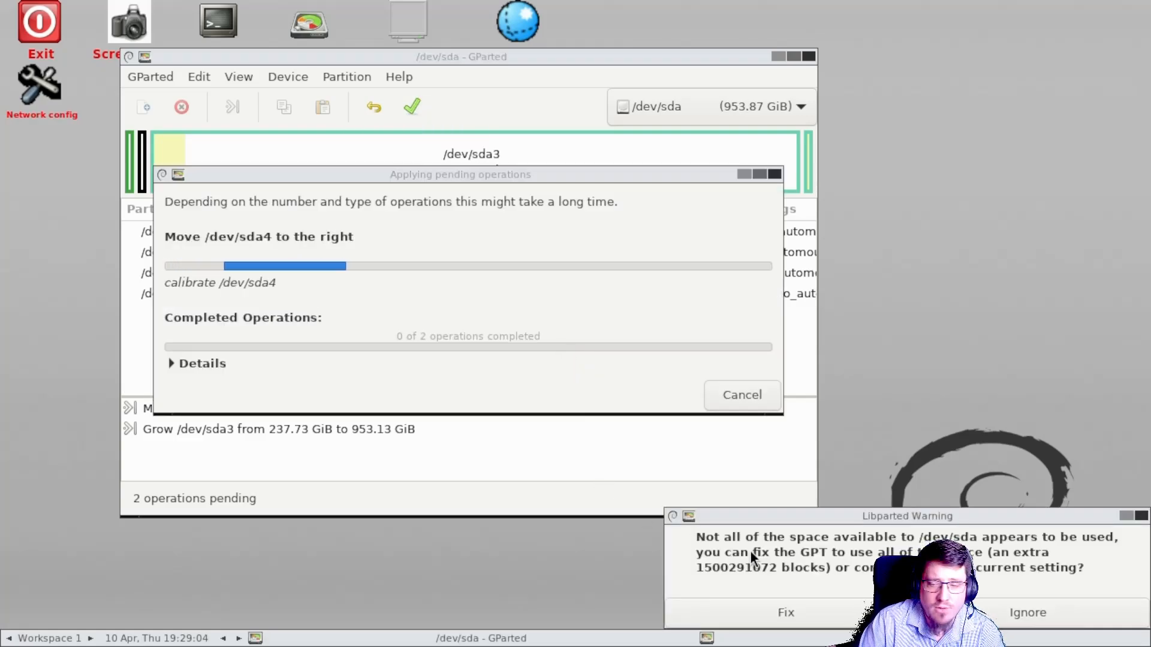
pyautogui.click(774, 609)
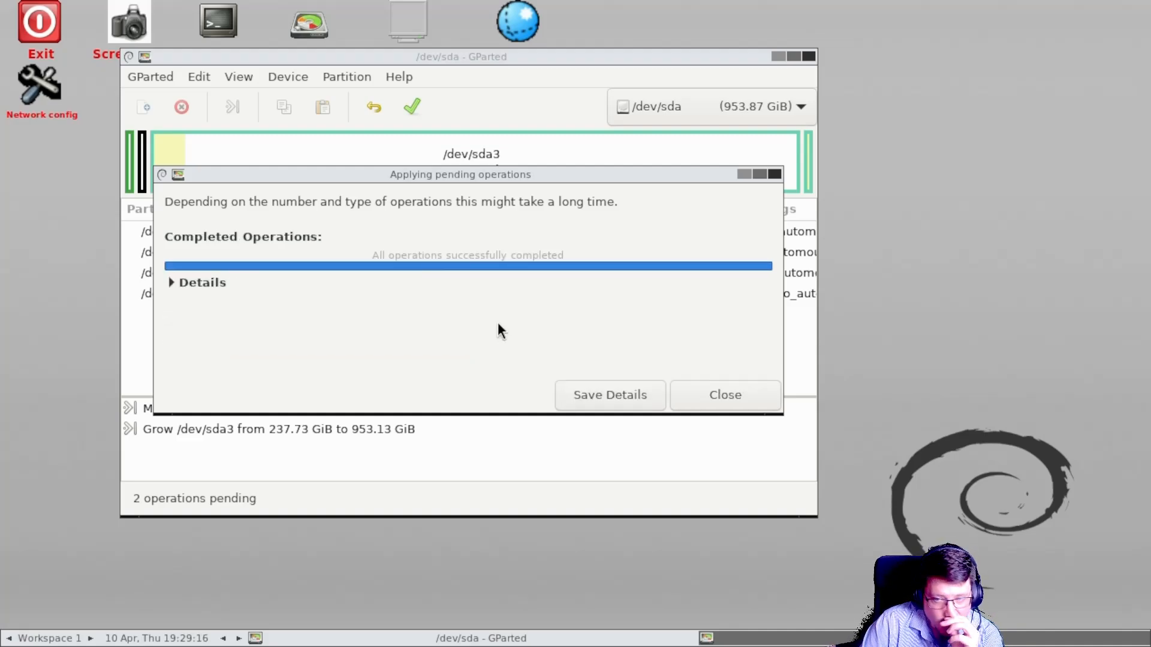
pyautogui.click(752, 394)
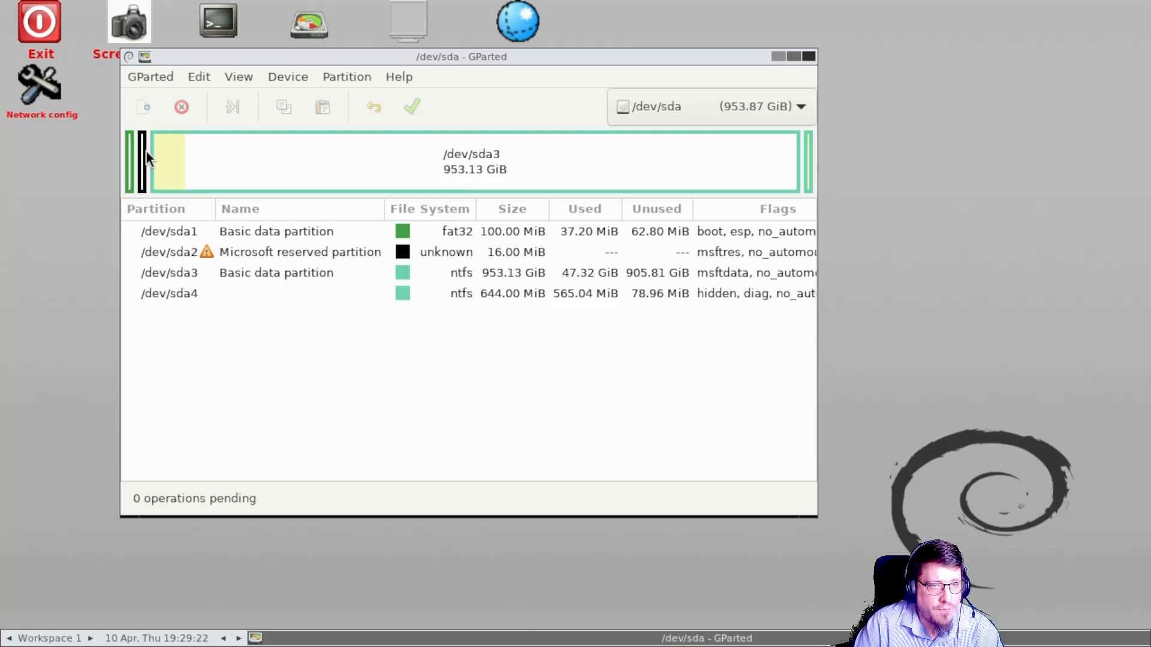
# Step: Switch to the /dev/nvme0n1 disk and review its partitions
pyautogui.click(643, 107)
pyautogui.click(677, 84)
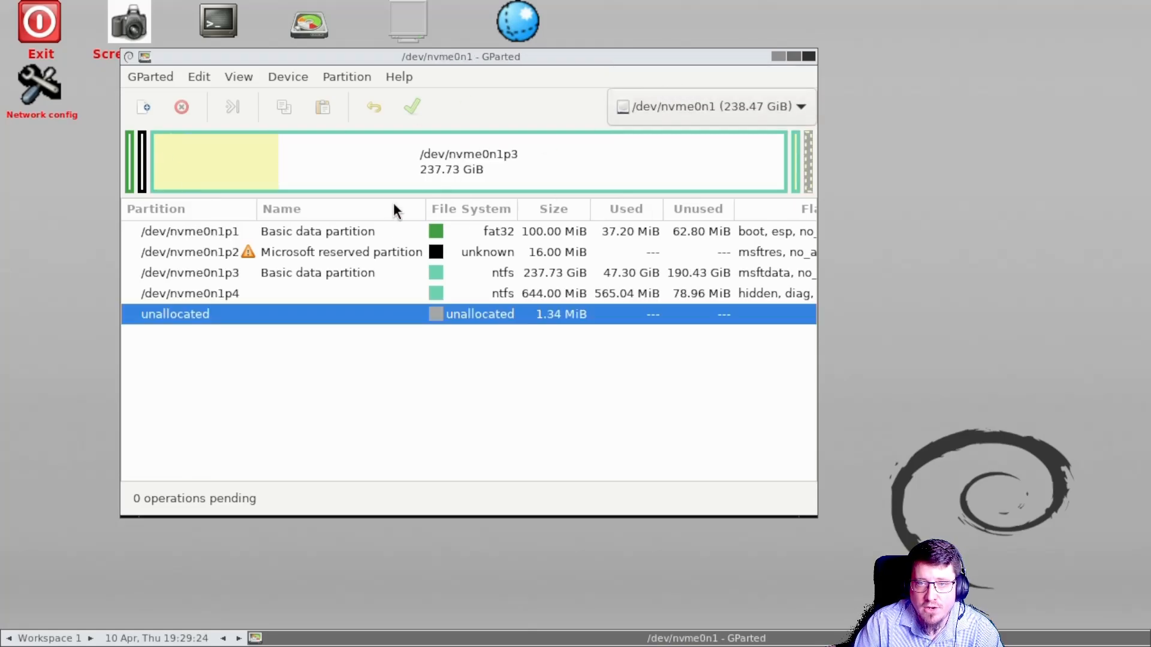
pyautogui.click(656, 102)
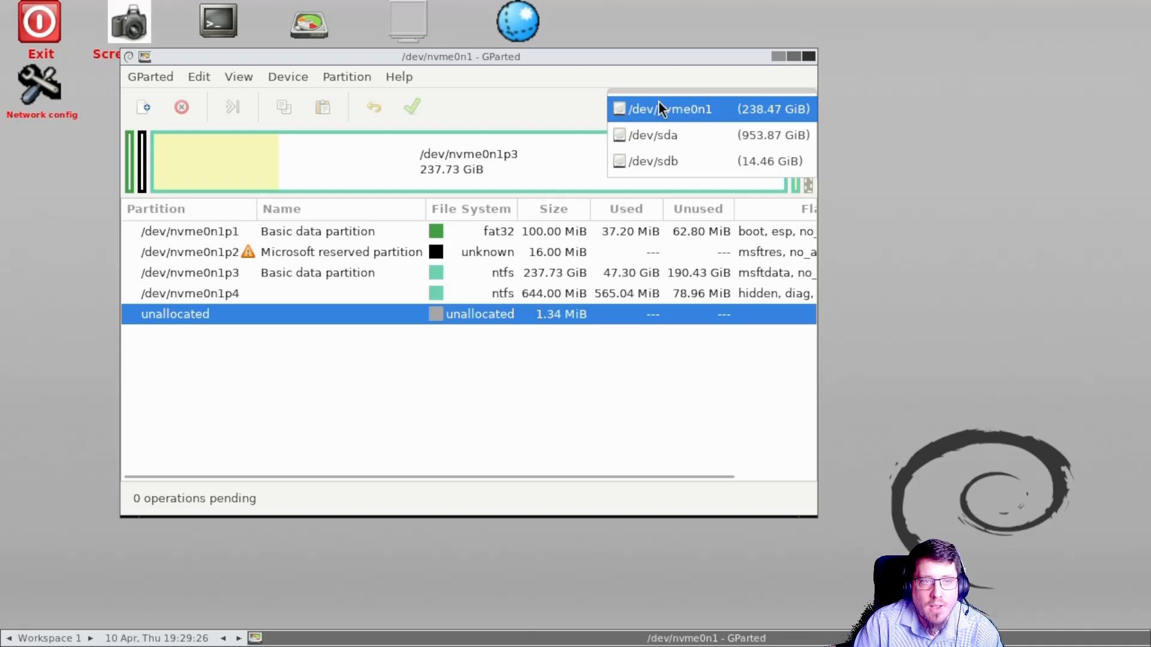
pyautogui.click(659, 107)
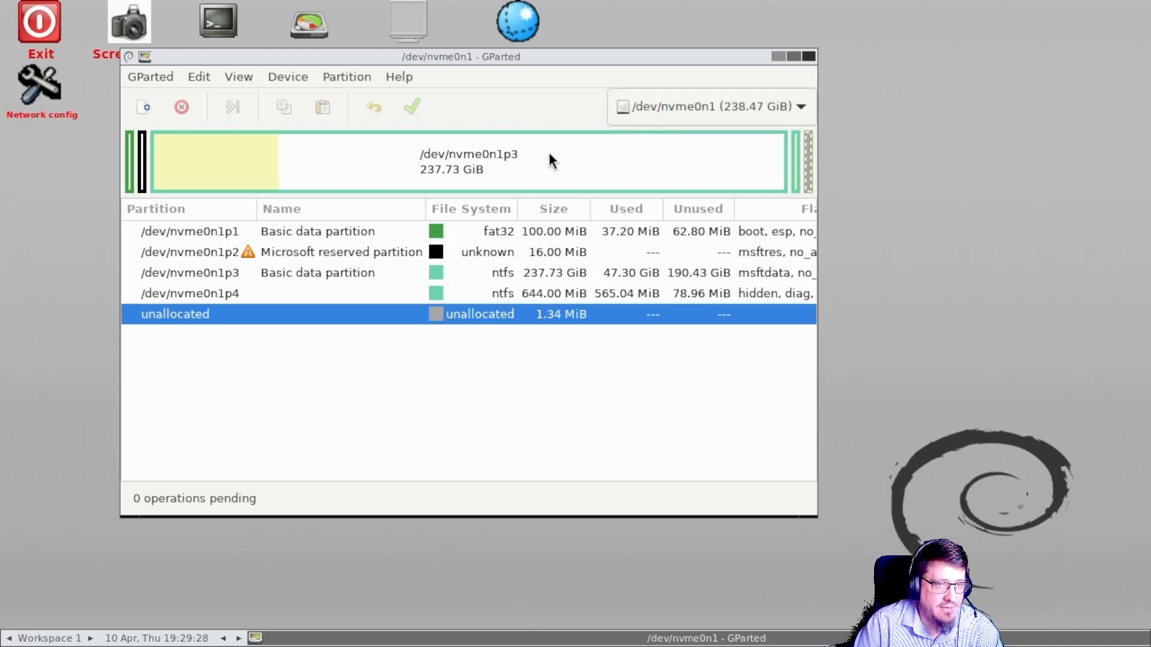
pyautogui.click(146, 171)
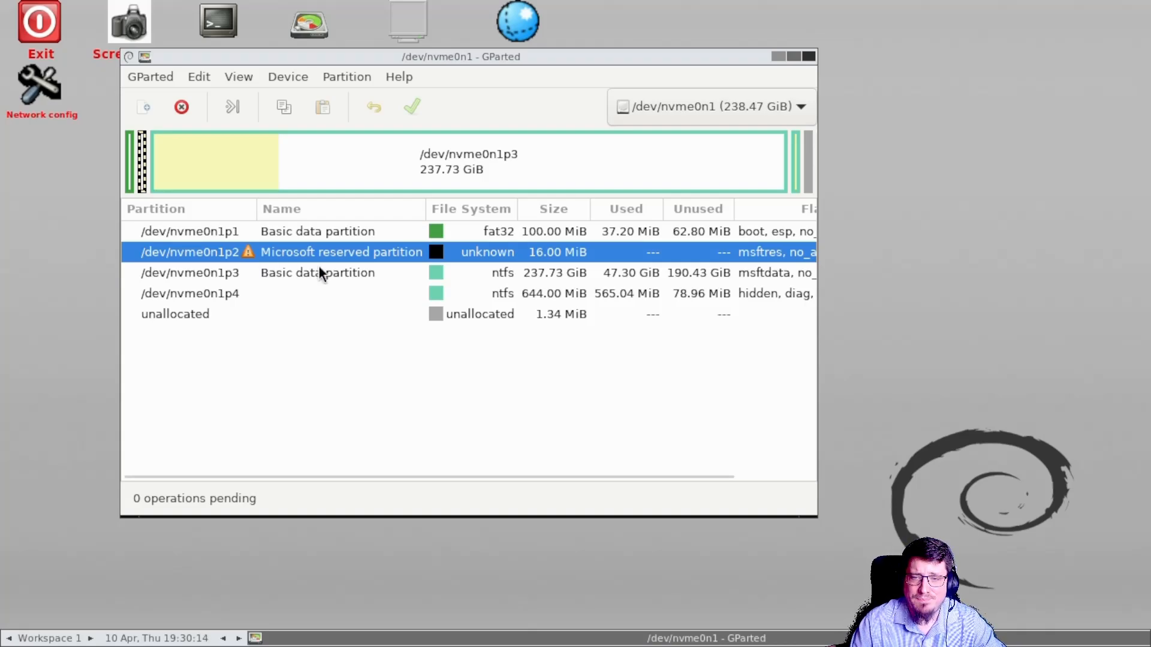
# Step: Close GParted and shut down the live system
pyautogui.click(809, 56)
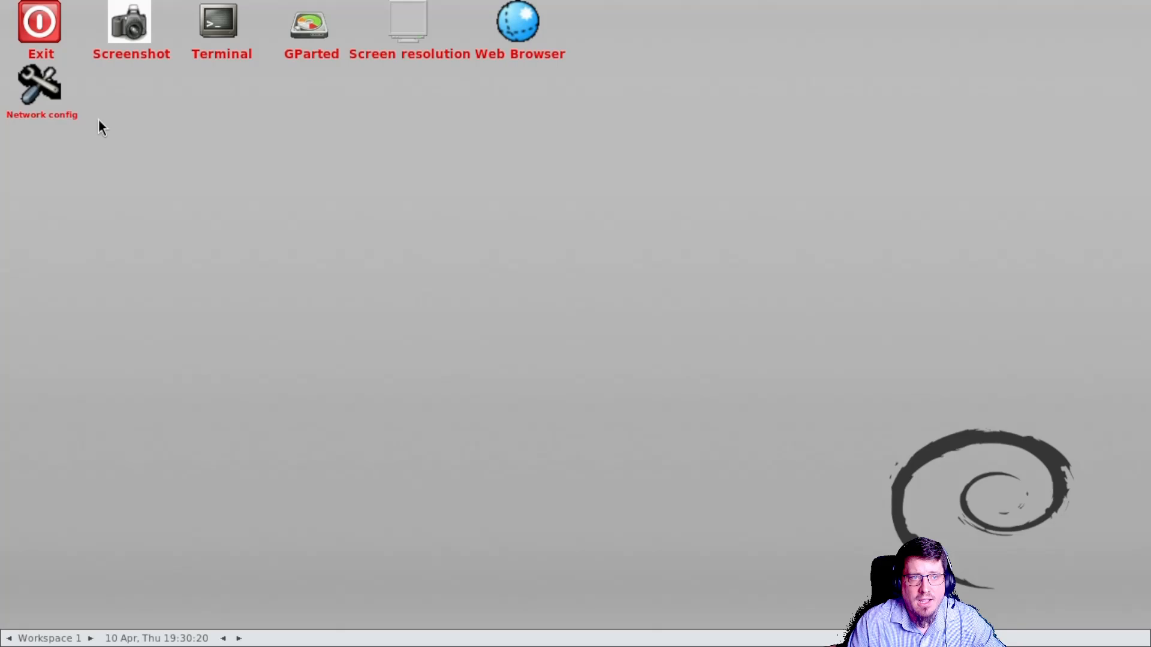
pyautogui.click(35, 25)
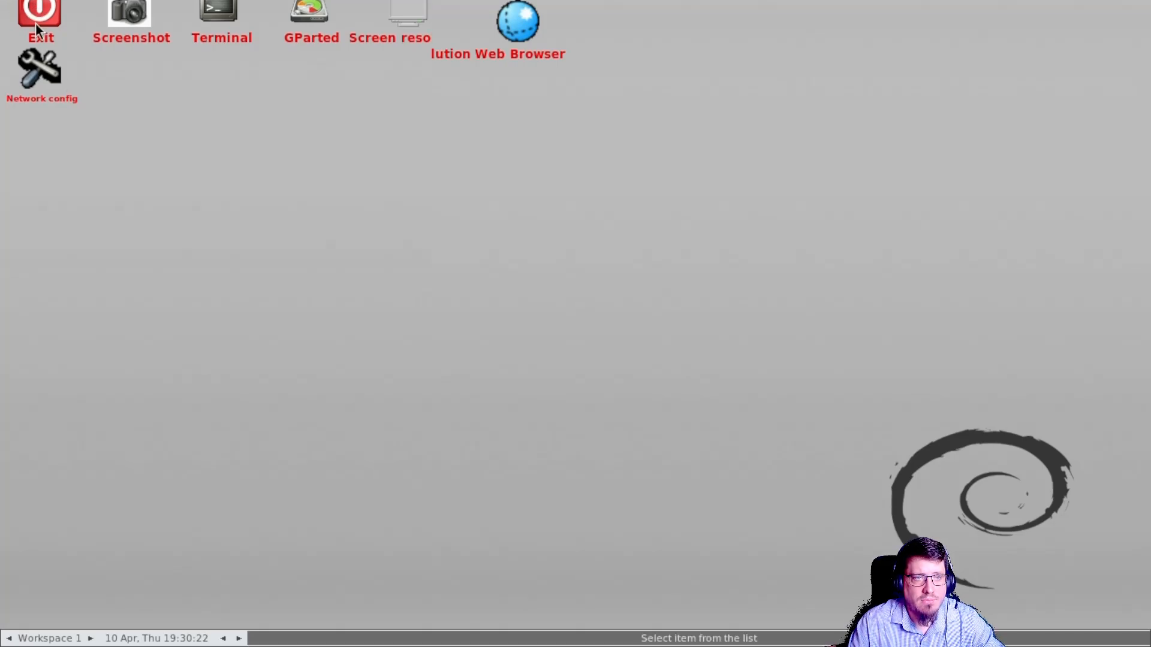
pyautogui.click(82, 193)
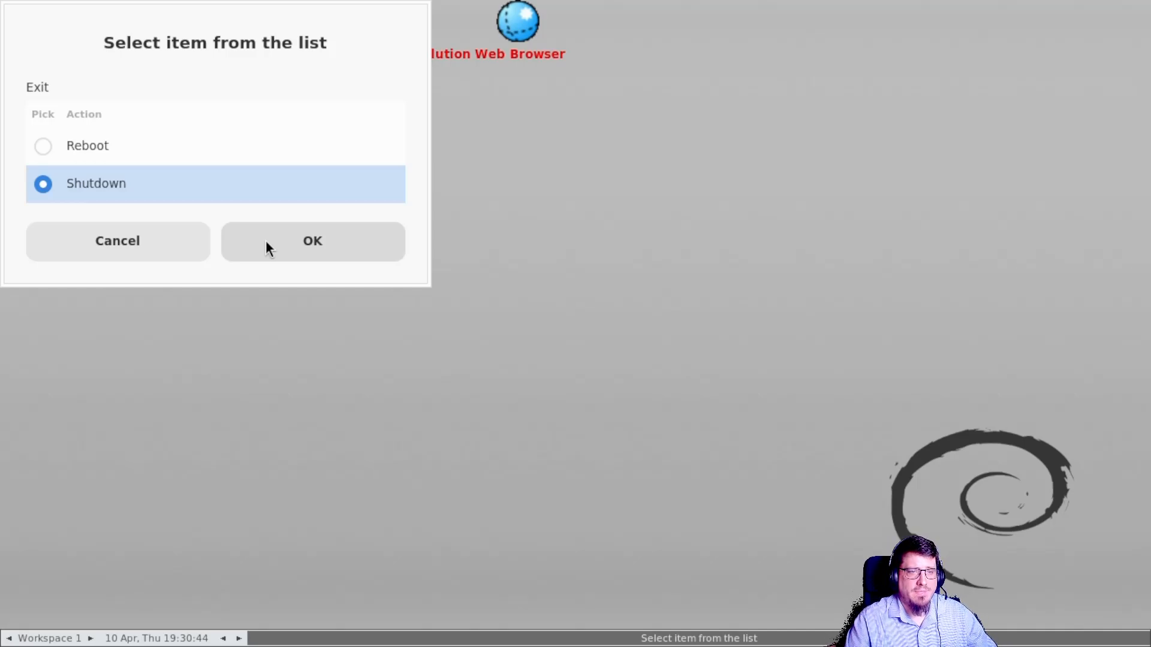
pyautogui.click(285, 244)
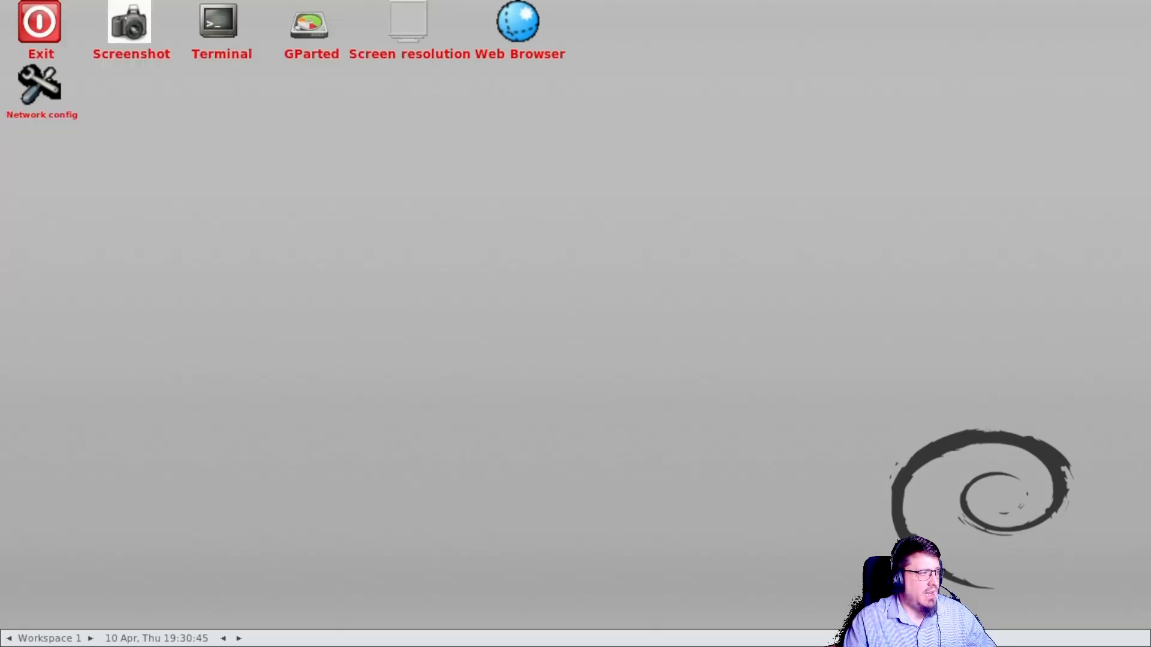